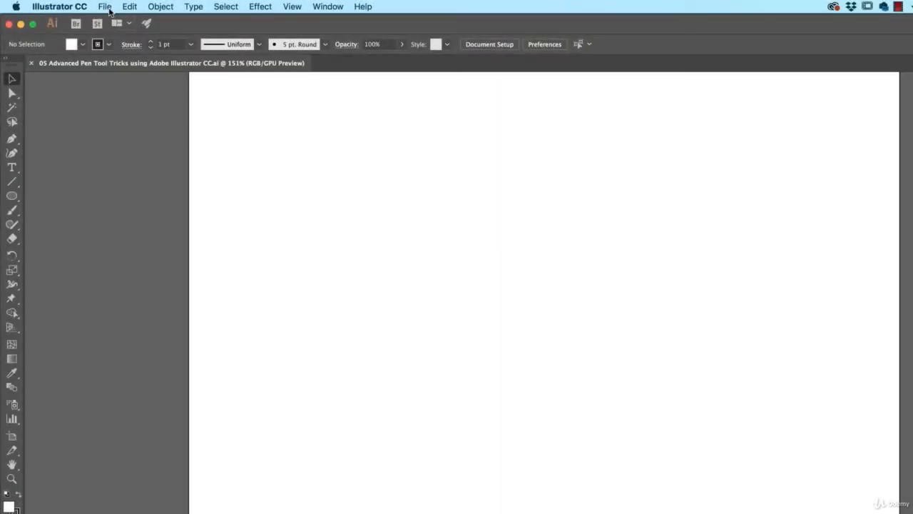
Place the Pen Tool.jpg doll sketch from the Exercise Files folder onto the middle of the artboard.
click(106, 7)
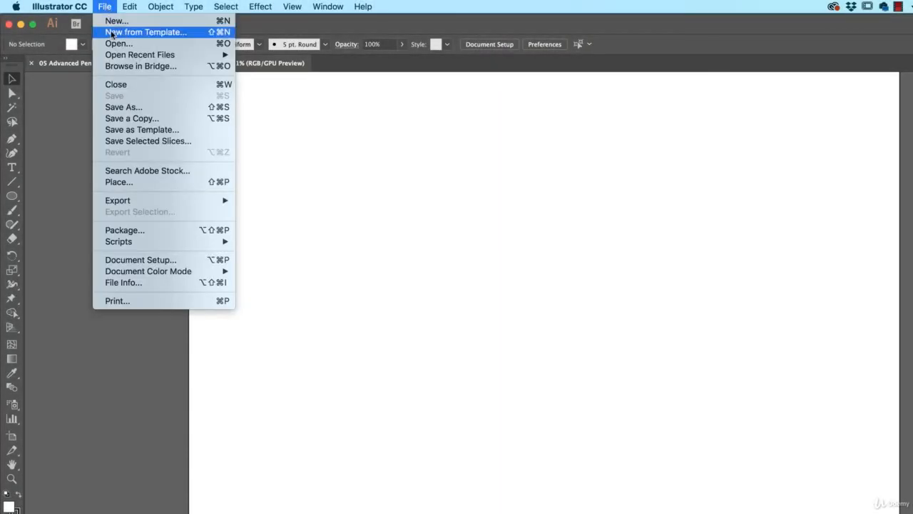
click(129, 181)
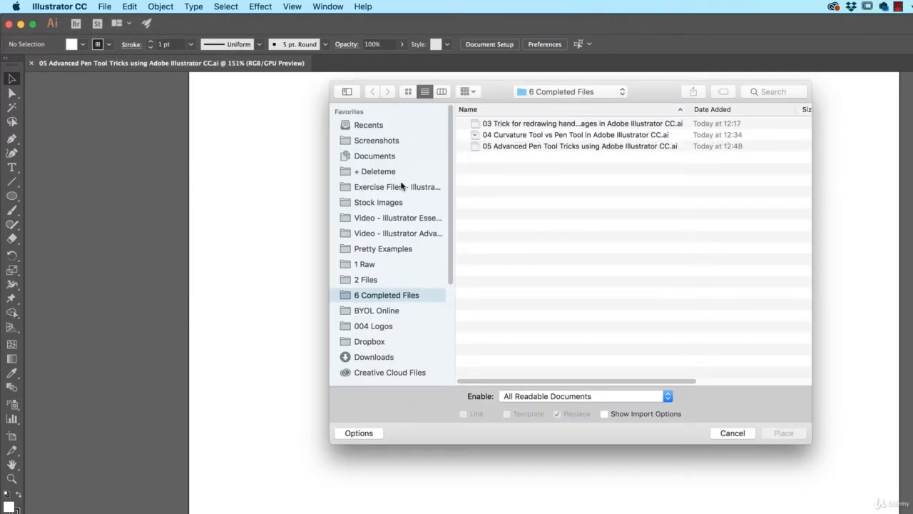
click(402, 186)
scroll(534, 346, down, 5)
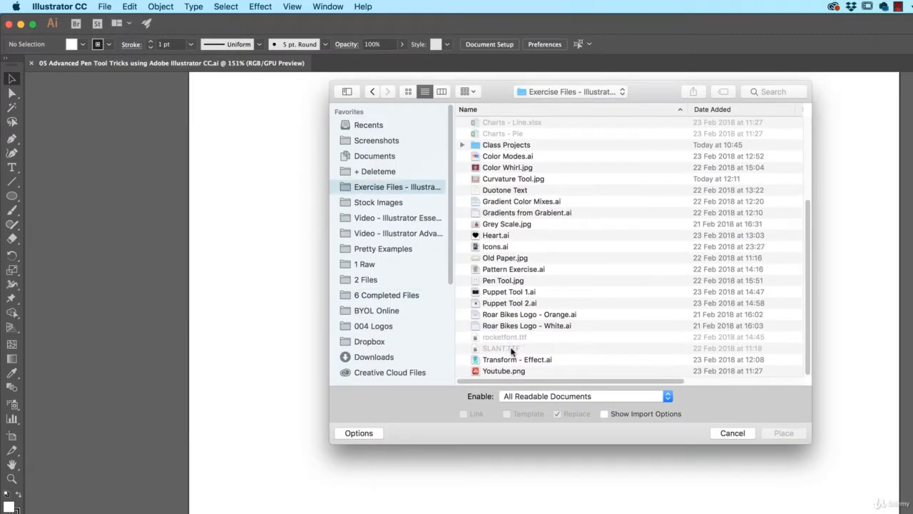
click(502, 282)
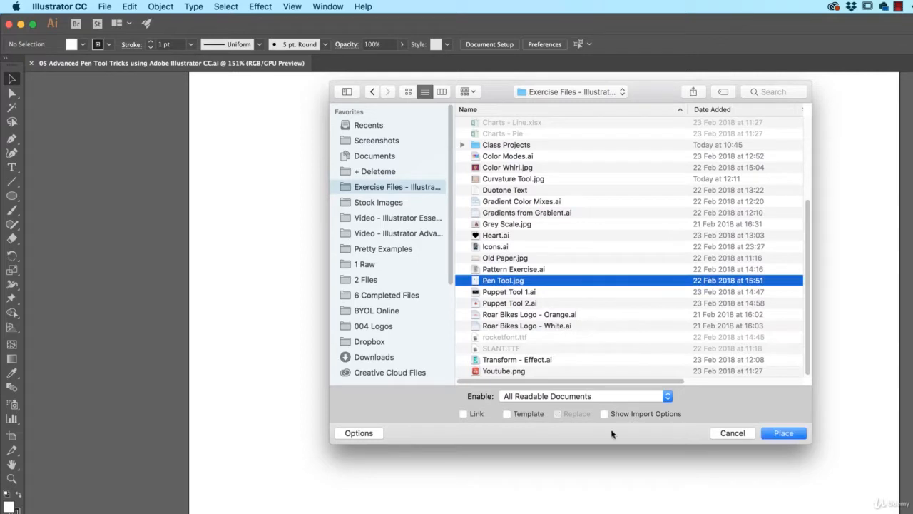
click(758, 437)
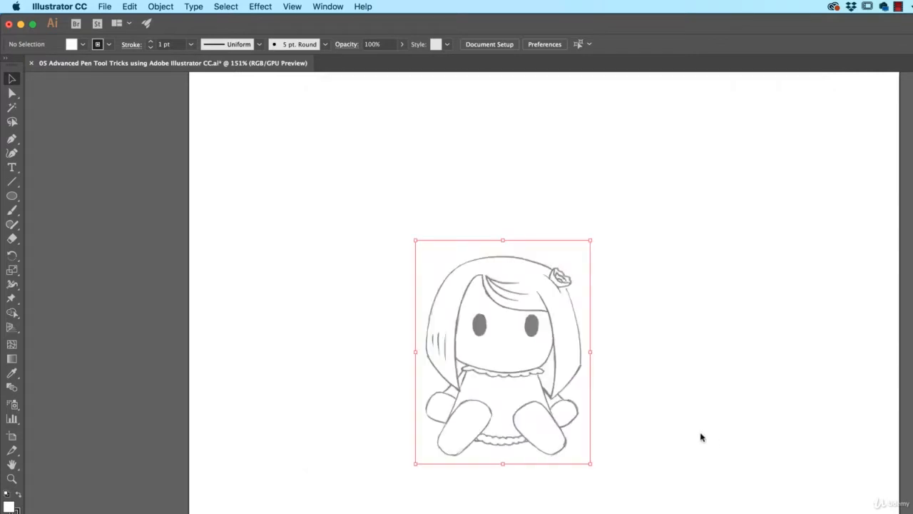
click(630, 295)
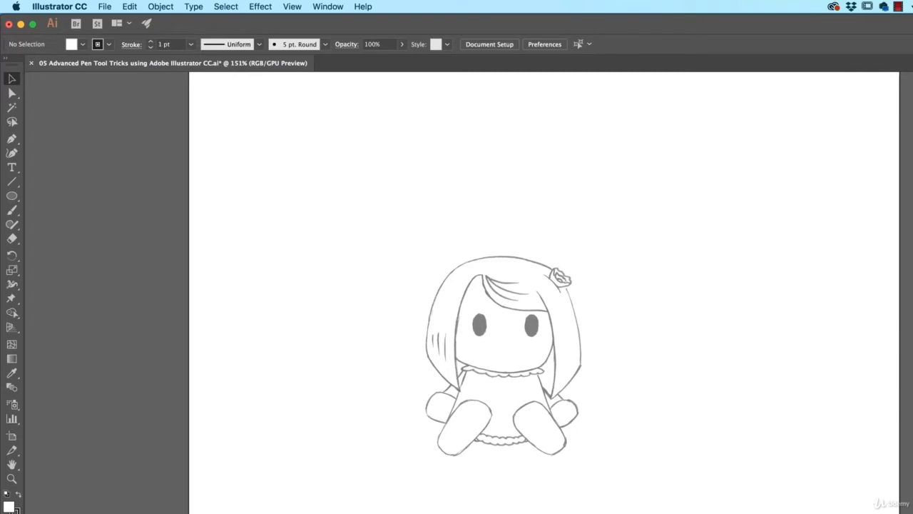
Activate the Pen tool with the fill set to None, and turn off Smart Guides.
click(11, 140)
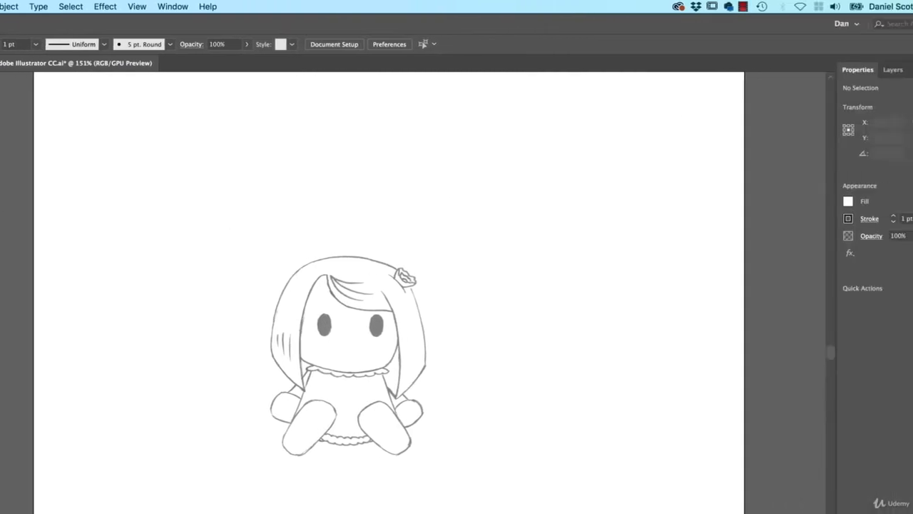
click(775, 201)
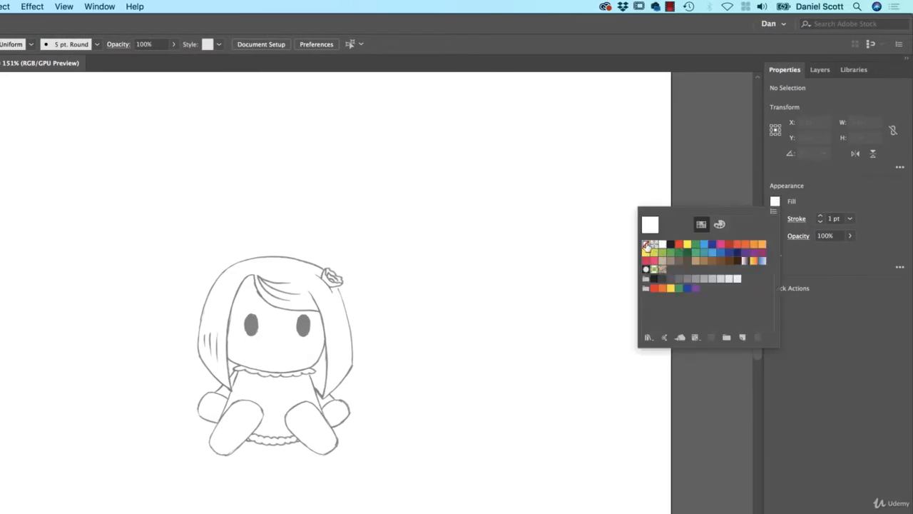
click(646, 244)
click(807, 200)
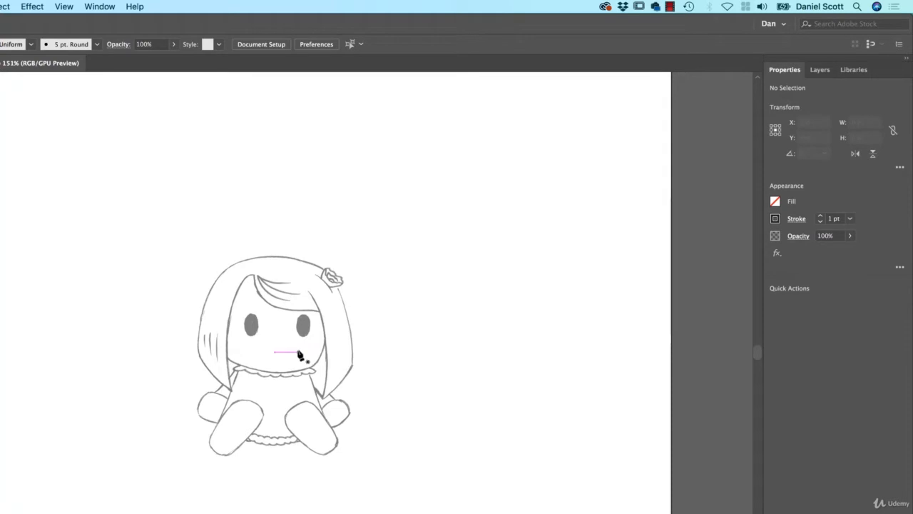
click(63, 6)
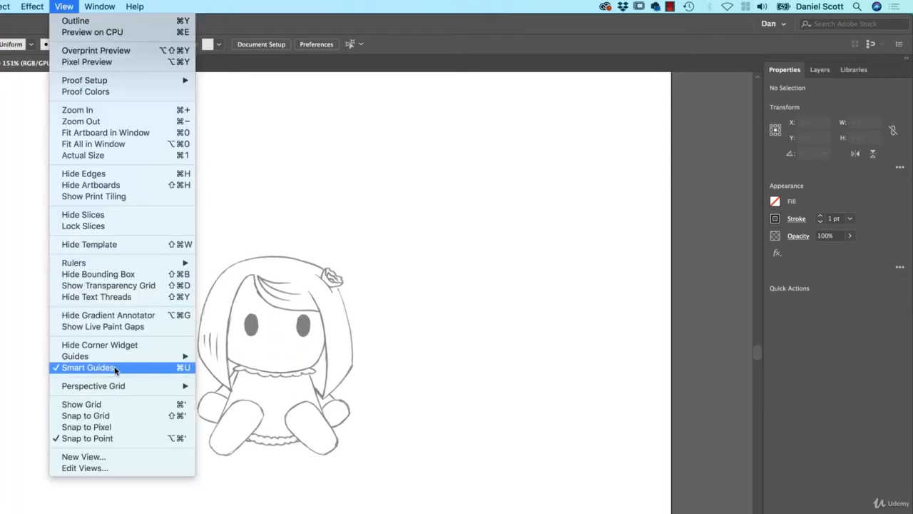
click(187, 368)
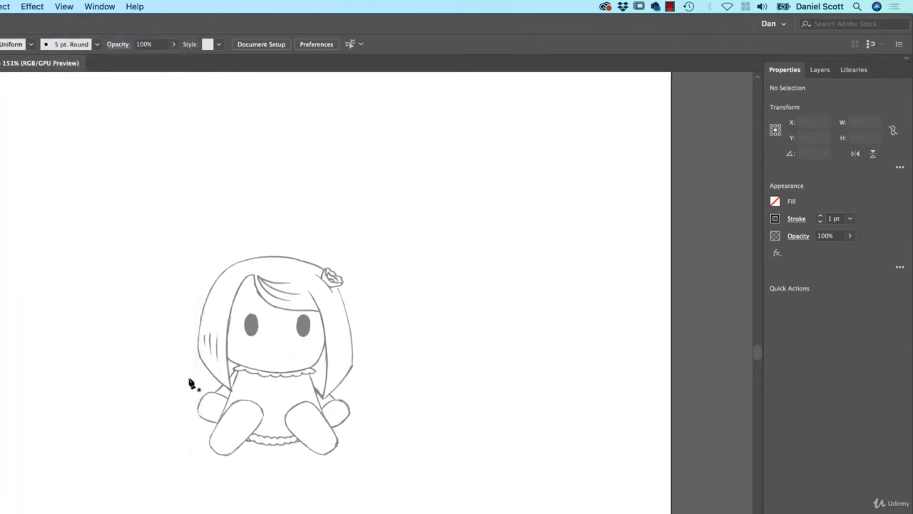
scroll(308, 323, up, 5)
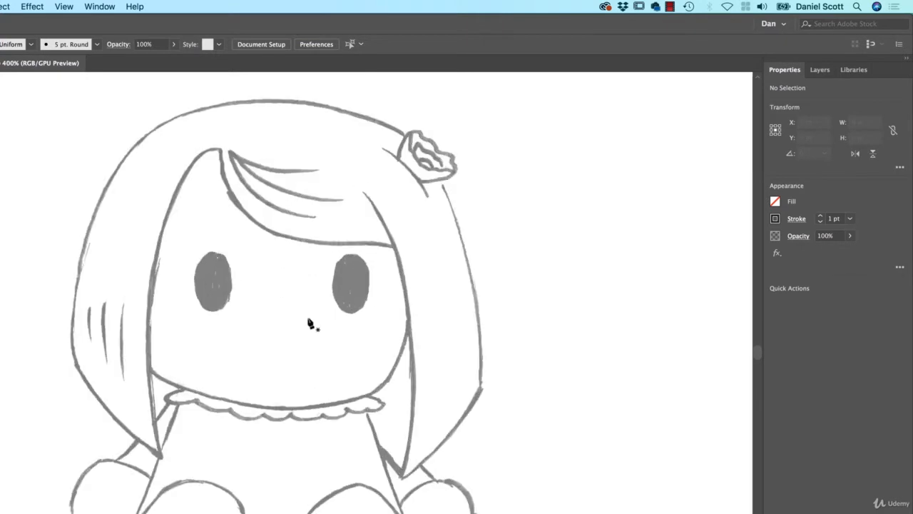
scroll(308, 323, down, 2)
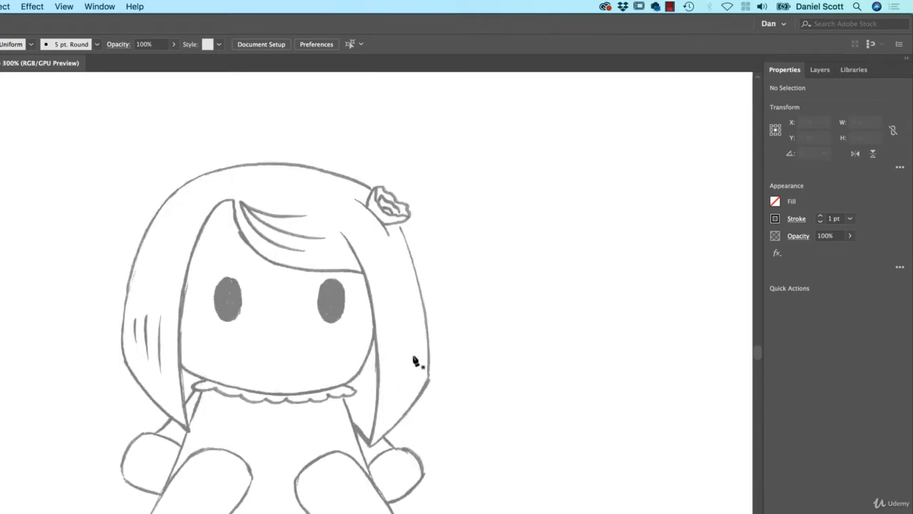
click(370, 447)
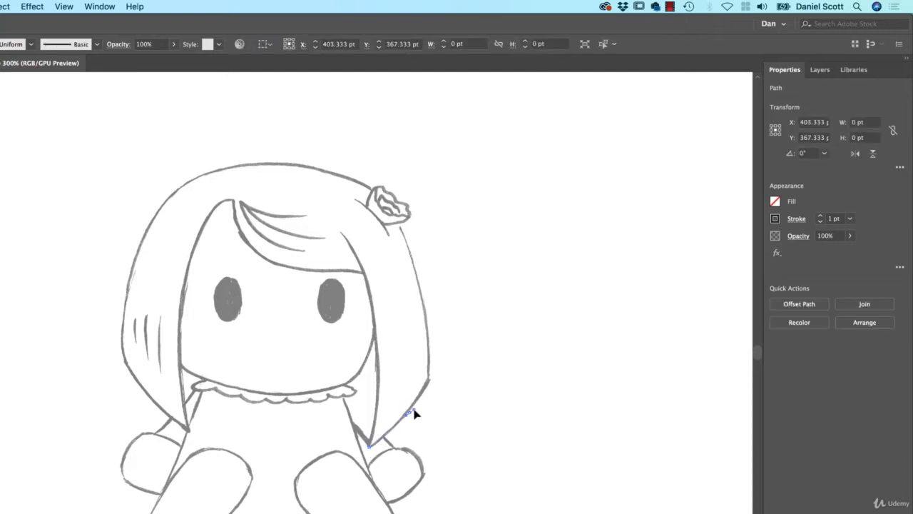
drag(429, 379, 442, 386)
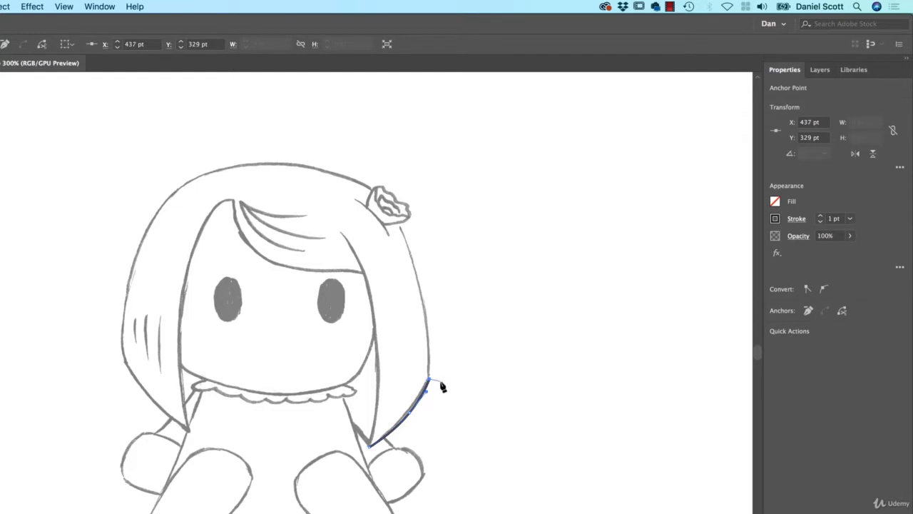
key(super+z)
key(super+z)
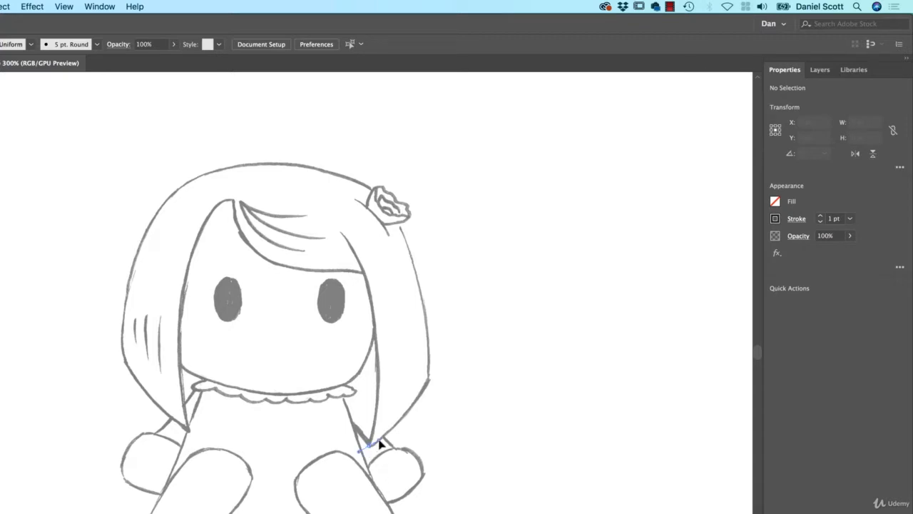
Try tracing the doll's right outer hair edge from the lower tip up to the flower with curved Pen segments.
drag(379, 442, 399, 428)
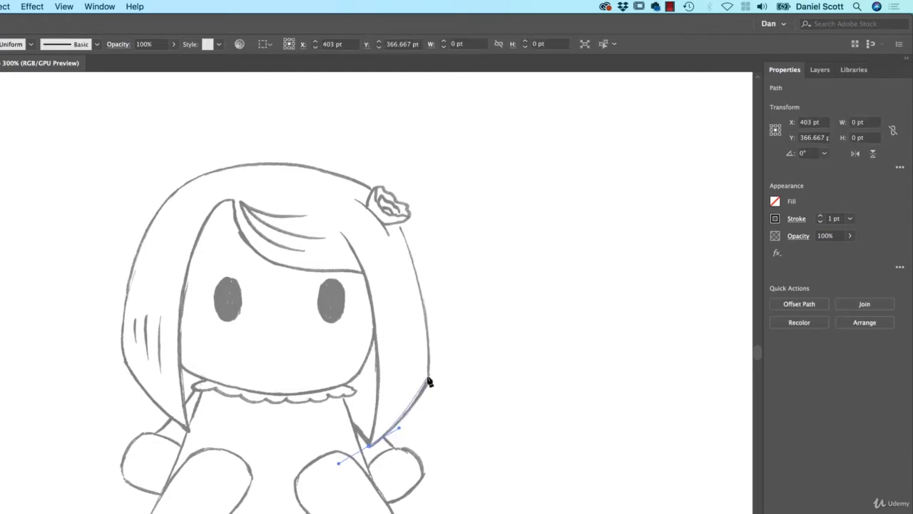
drag(429, 381, 437, 363)
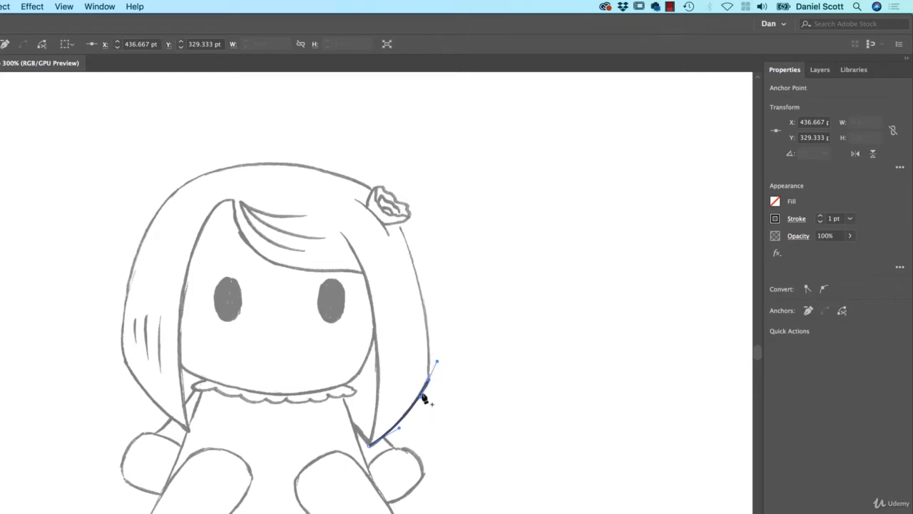
drag(428, 380, 436, 361)
drag(437, 365, 437, 323)
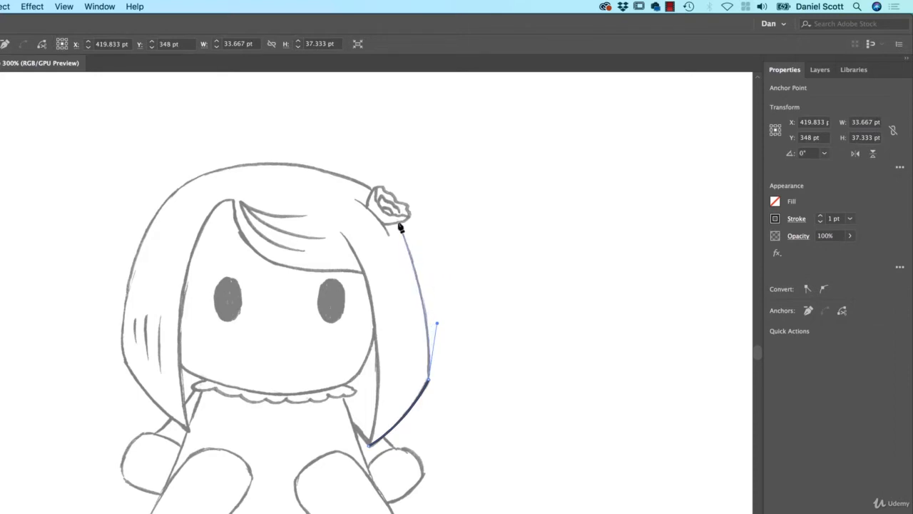
drag(400, 225, 383, 194)
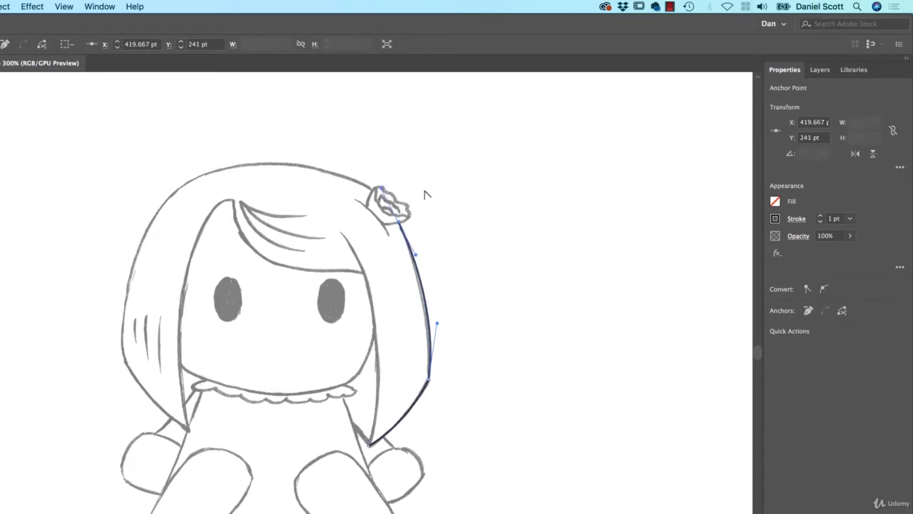
drag(381, 191, 336, 219)
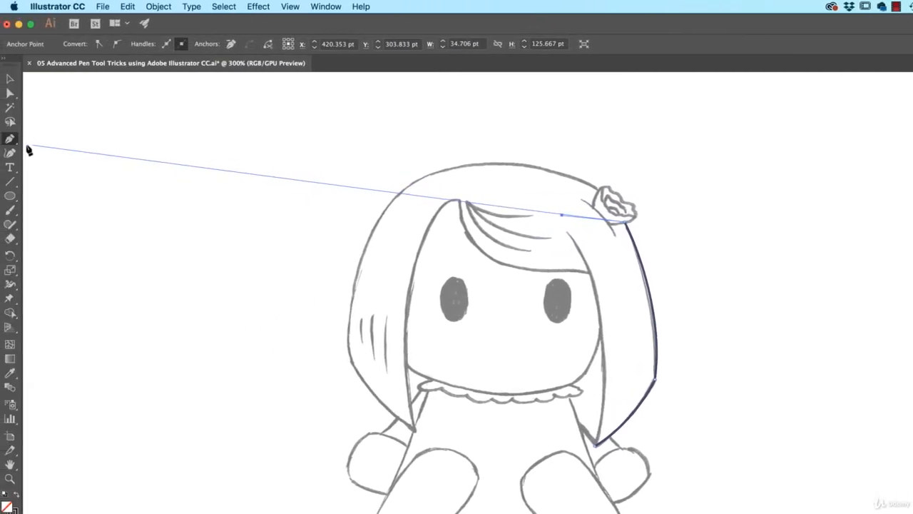
Delete the trial path along the right side of the hair.
click(16, 142)
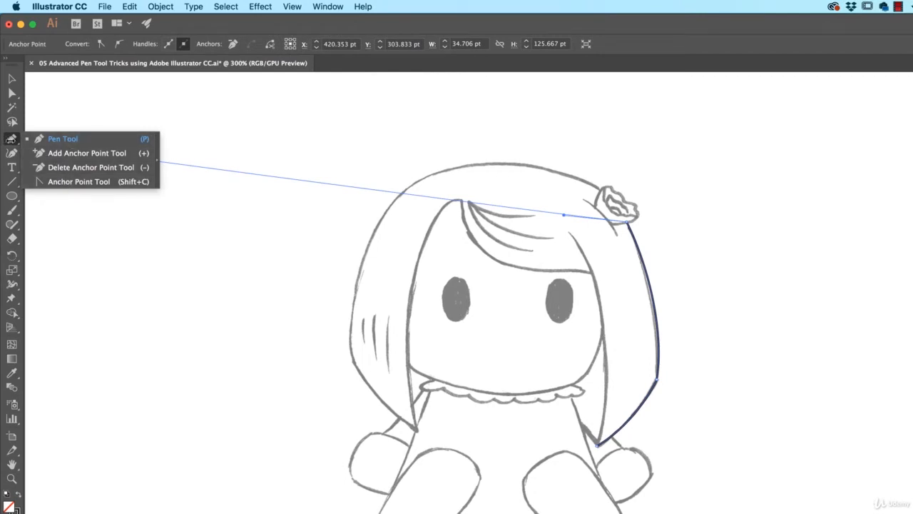
click(11, 80)
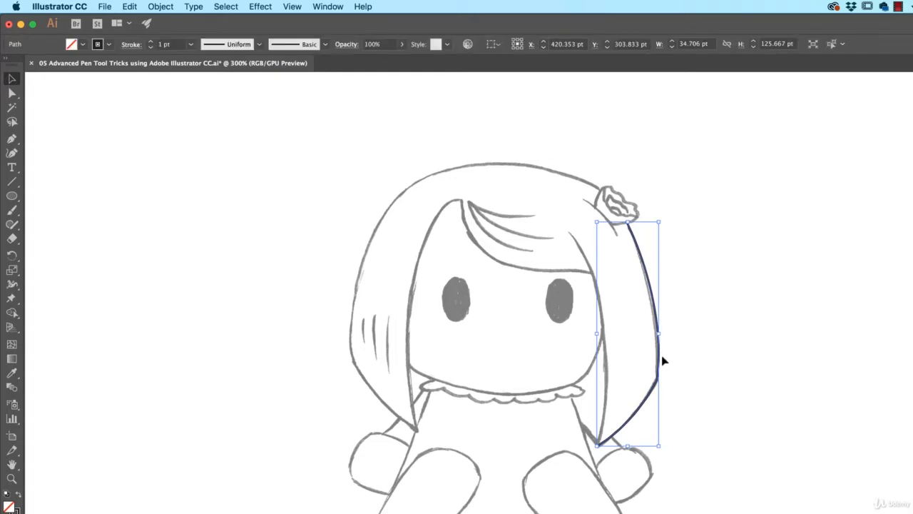
click(659, 397)
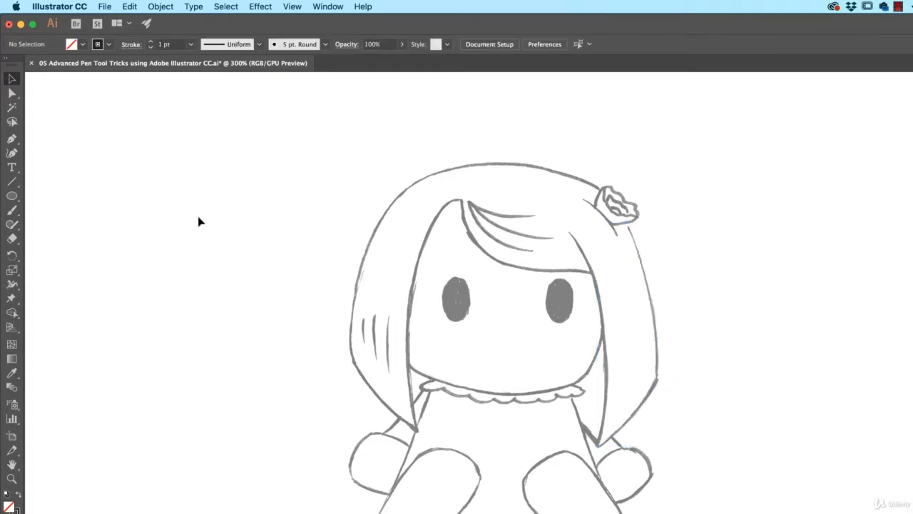
Draw a curved Pen path from the right hair's lower tip through its outer corner to the flower, redirecting the handle at the corner.
click(12, 138)
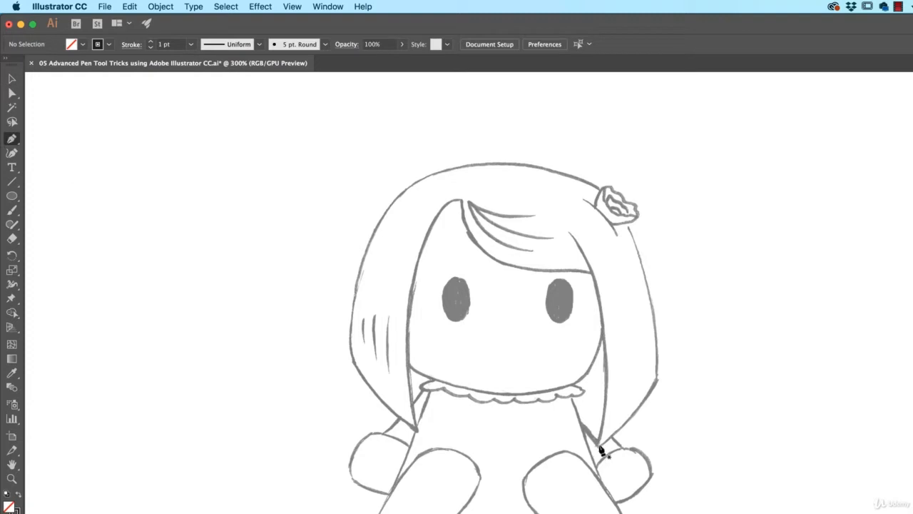
drag(598, 445, 625, 431)
drag(656, 379, 670, 352)
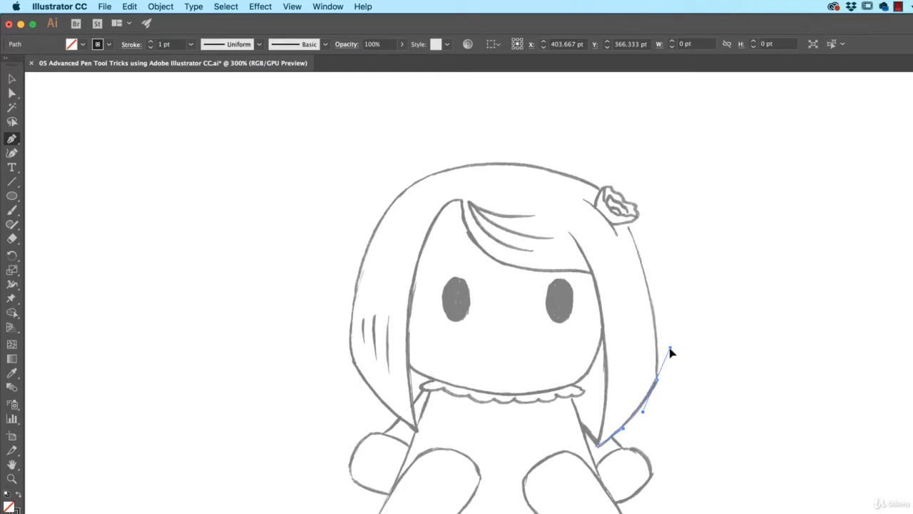
mouse_move(671, 352)
mouse_down()
mouse_move(667, 322)
mouse_move(683, 361)
mouse_move(660, 322)
mouse_move(662, 373)
mouse_move(674, 349)
mouse_up()
drag(674, 349, 659, 325)
drag(627, 226, 612, 198)
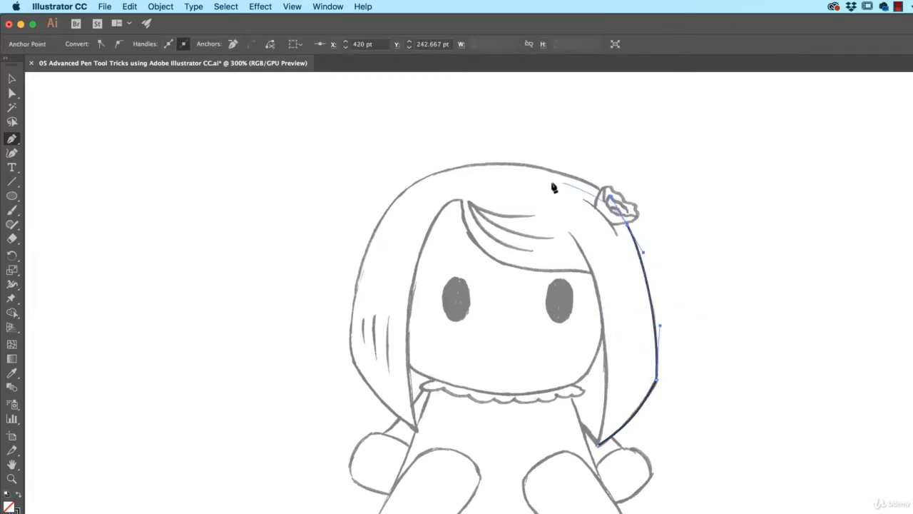
Continue the path over the top of the head and down the left outer hair edge to its lower tip, redirecting the handle there.
drag(459, 166, 361, 184)
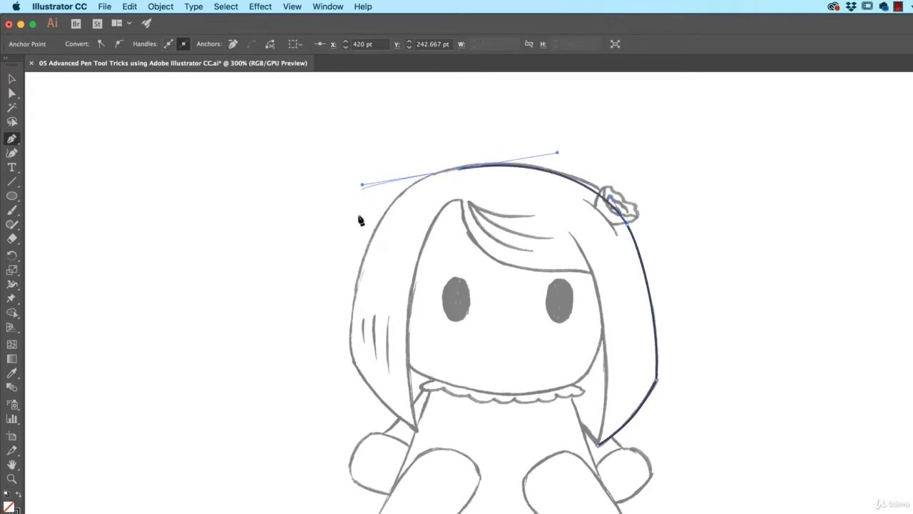
click(351, 353)
drag(356, 360, 364, 381)
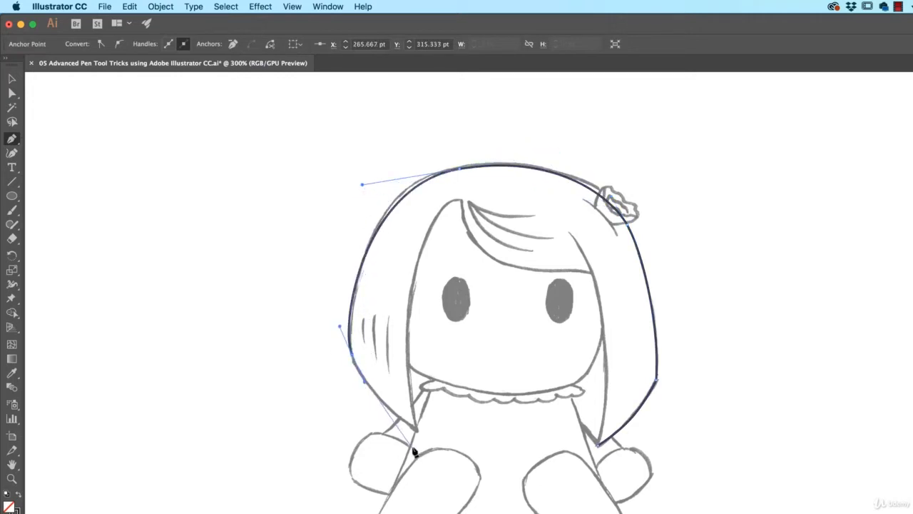
drag(415, 430, 401, 387)
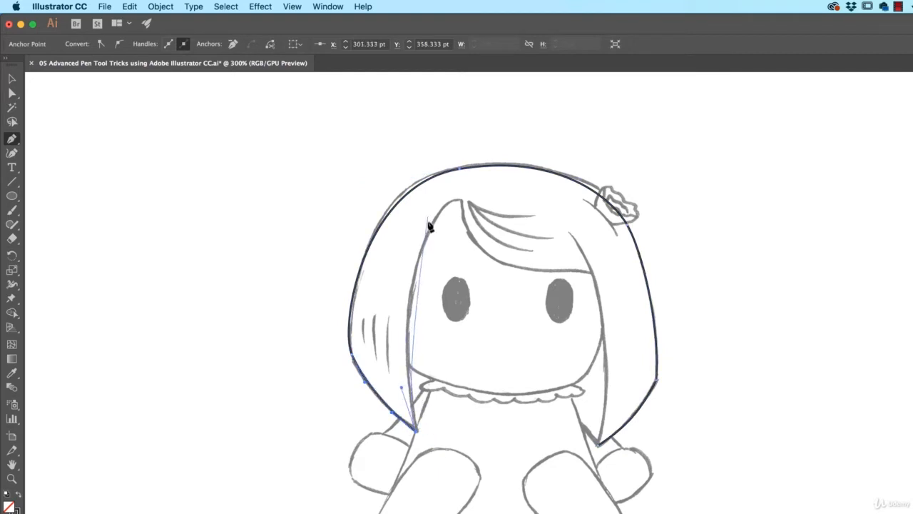
Trace the left hair's inner edge up to the parting, shortening the outgoing handle near the top for the tight curve.
drag(443, 205, 486, 161)
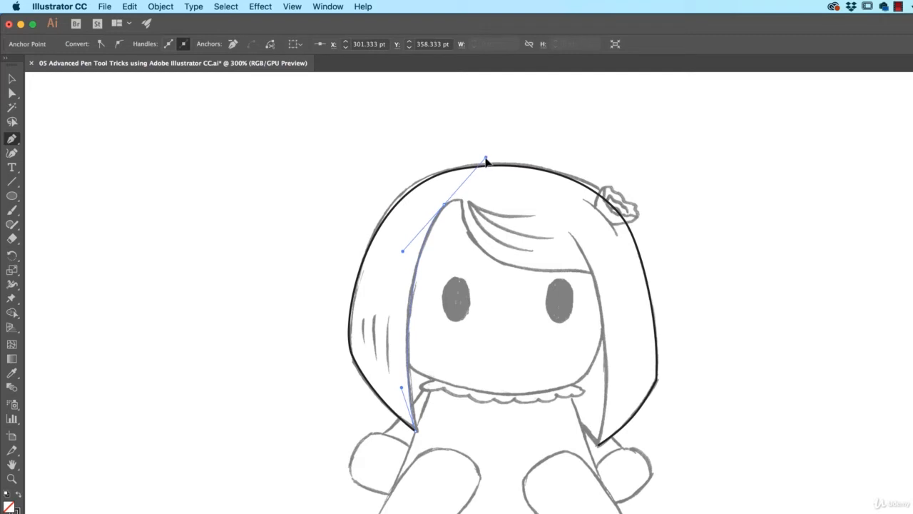
mouse_move(486, 162)
mouse_down()
mouse_move(475, 197)
mouse_move(526, 138)
mouse_move(478, 163)
mouse_move(502, 145)
mouse_move(491, 150)
mouse_up()
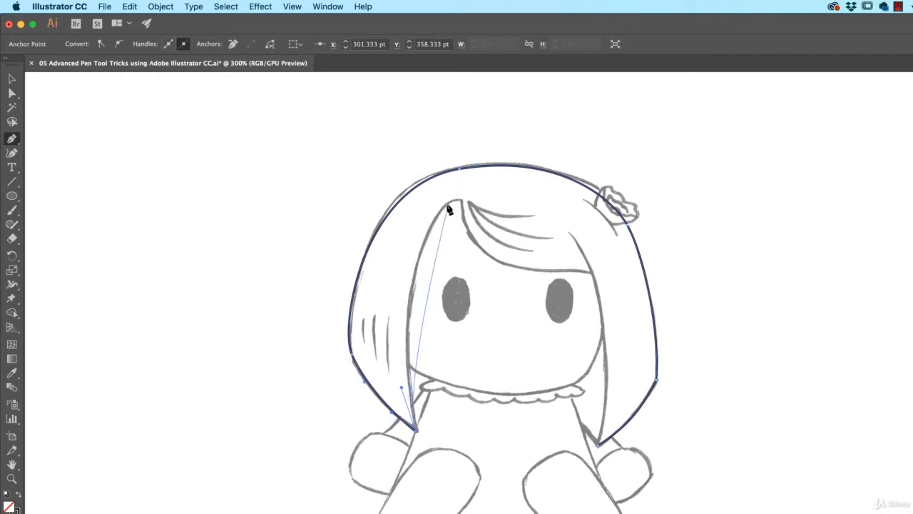
drag(445, 205, 493, 156)
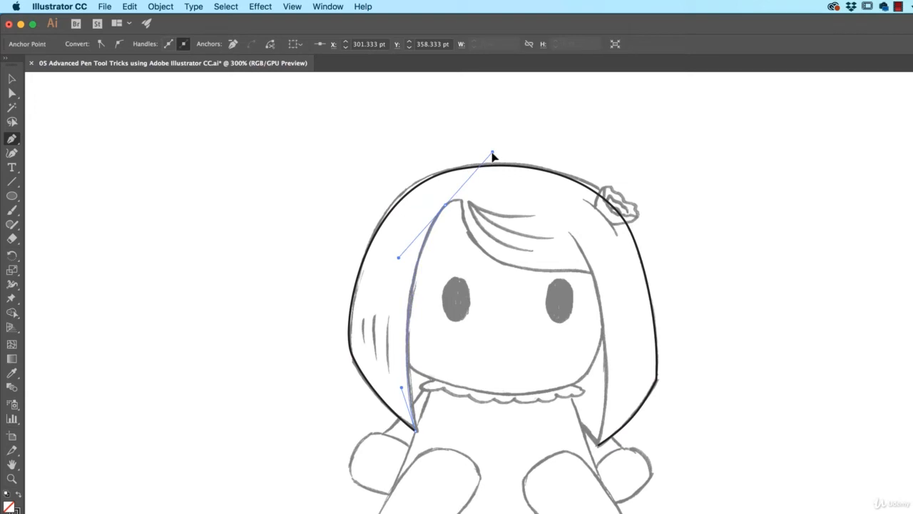
drag(492, 154, 460, 206)
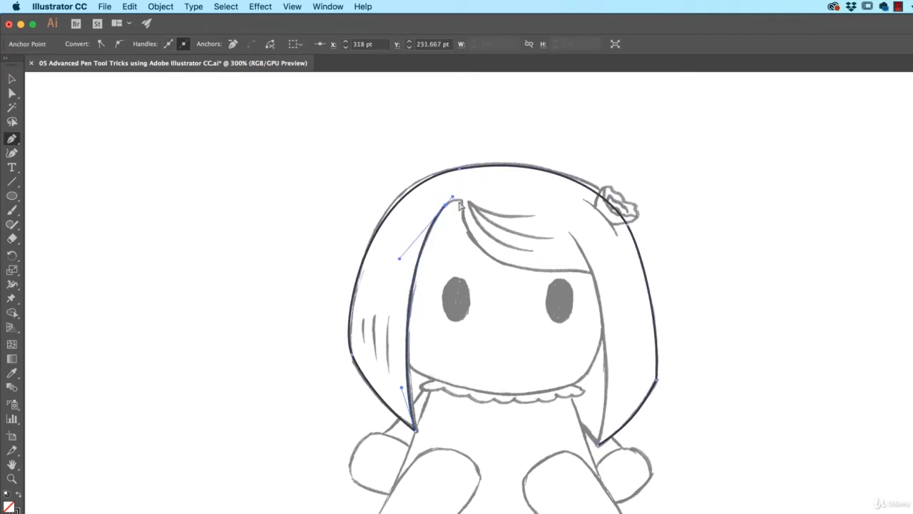
click(462, 206)
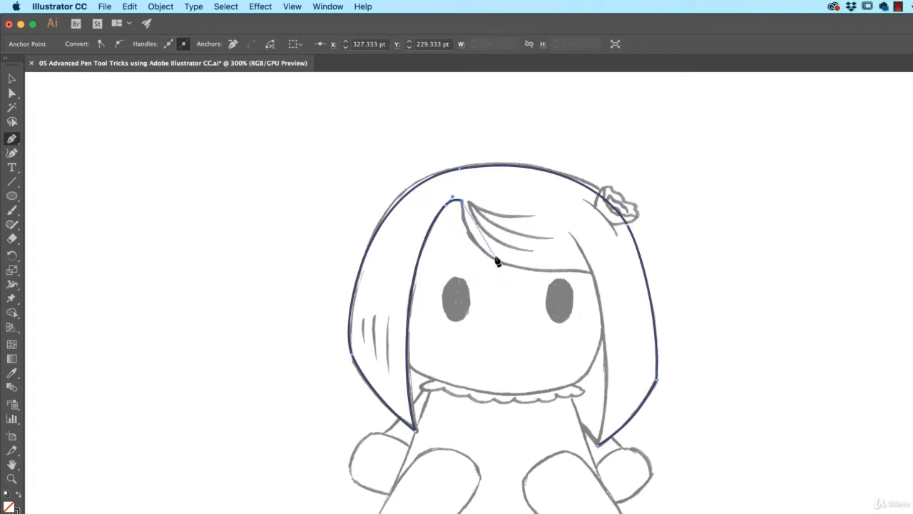
Continue the Pen path from the parting along the fringe's lower edge to the right hair strand, and end the open path there.
drag(496, 255, 536, 280)
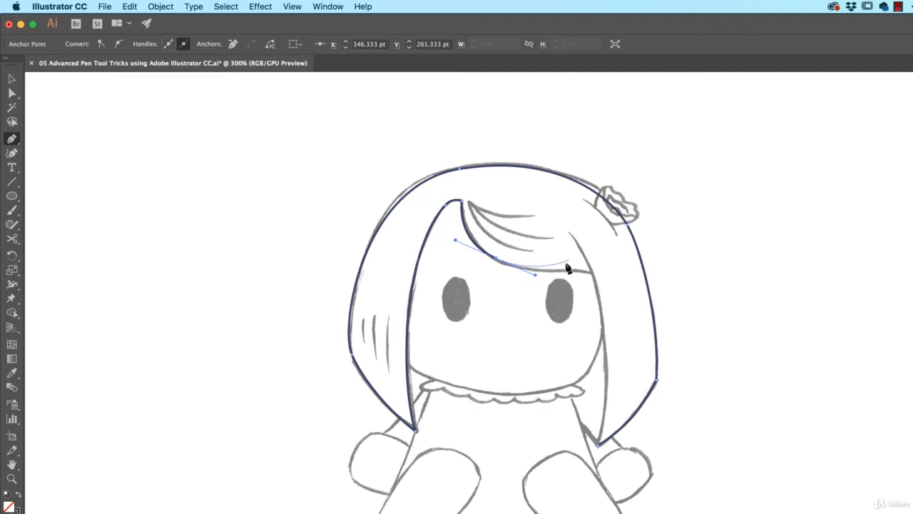
drag(589, 272, 607, 283)
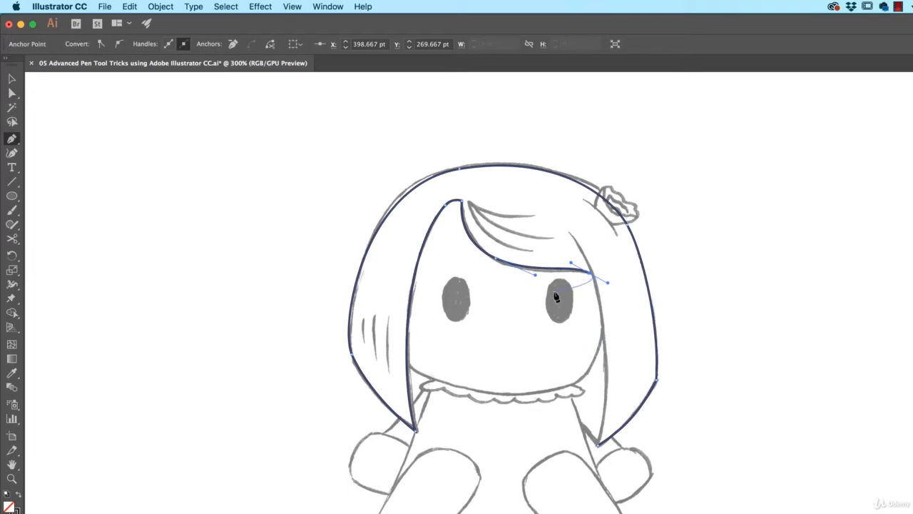
click(15, 80)
click(723, 282)
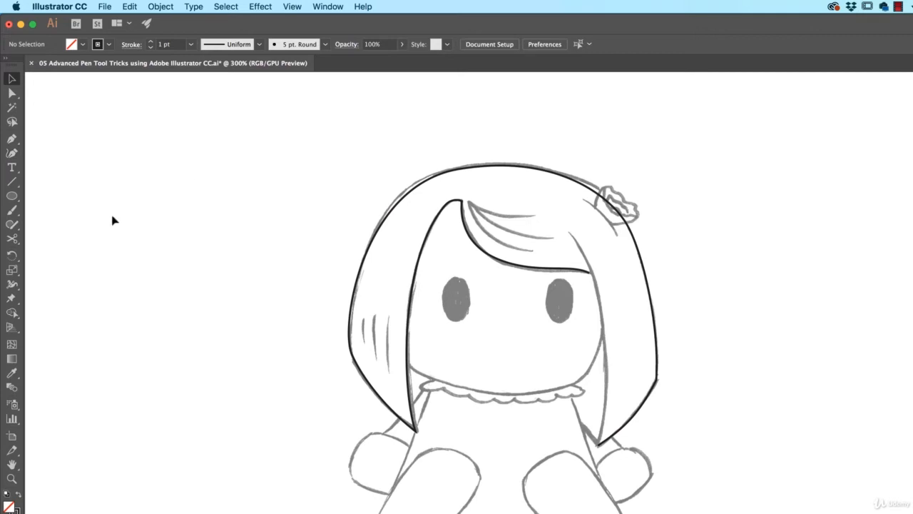
Trace the right hair's inner edge from above the fringe to the lower tip, extending the top anchor's handle outward to match the sketch.
click(11, 138)
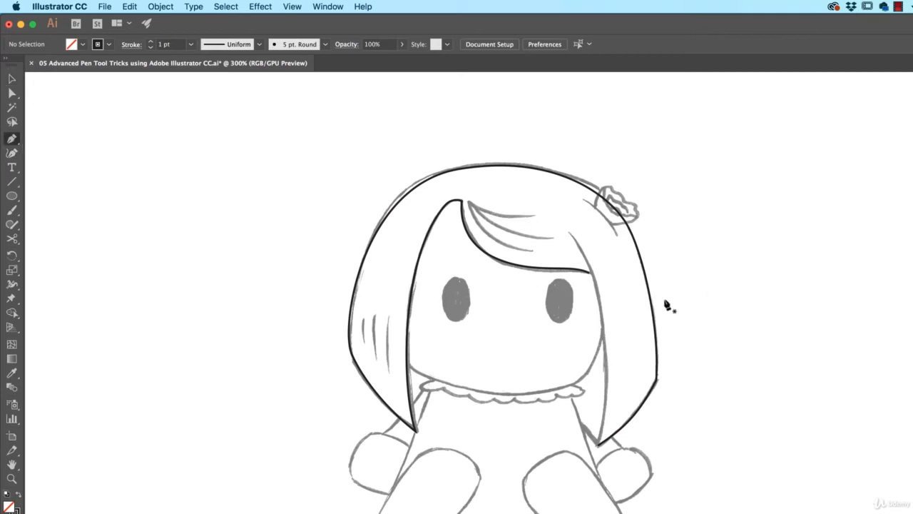
drag(568, 231, 602, 268)
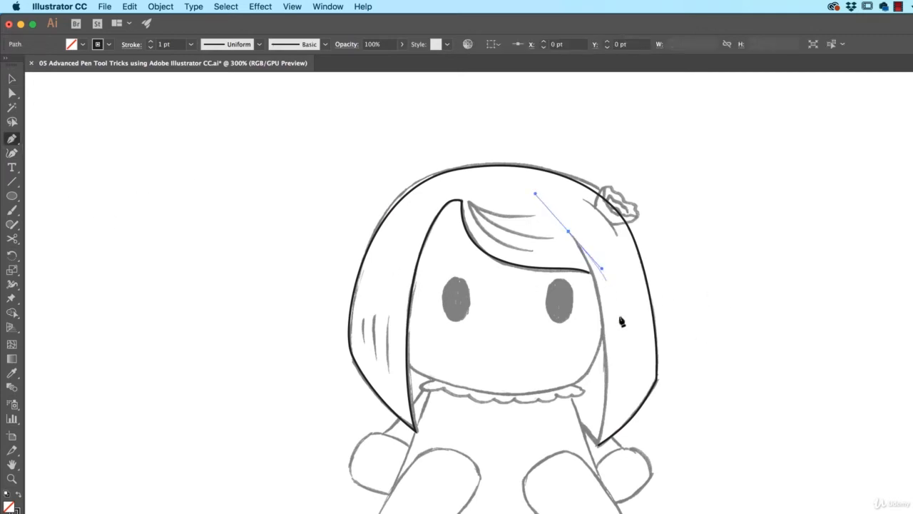
click(597, 443)
click(599, 445)
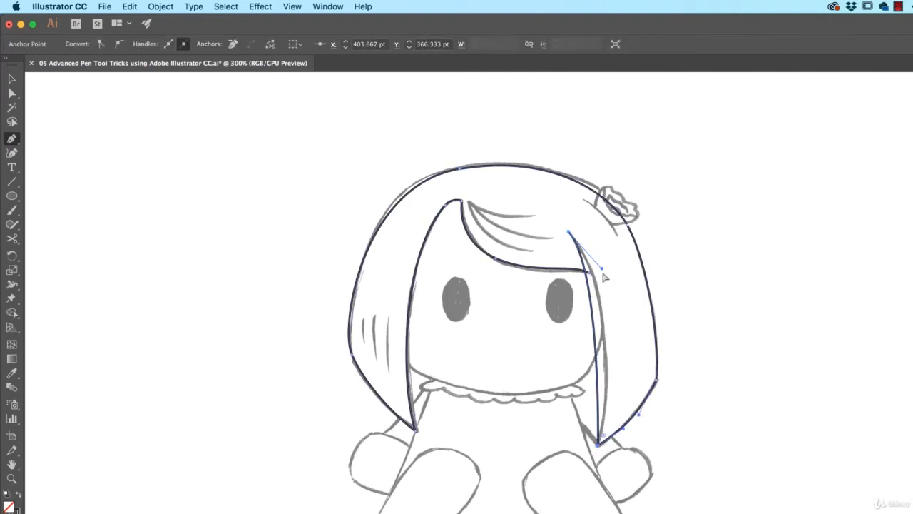
key(a)
drag(602, 269, 628, 291)
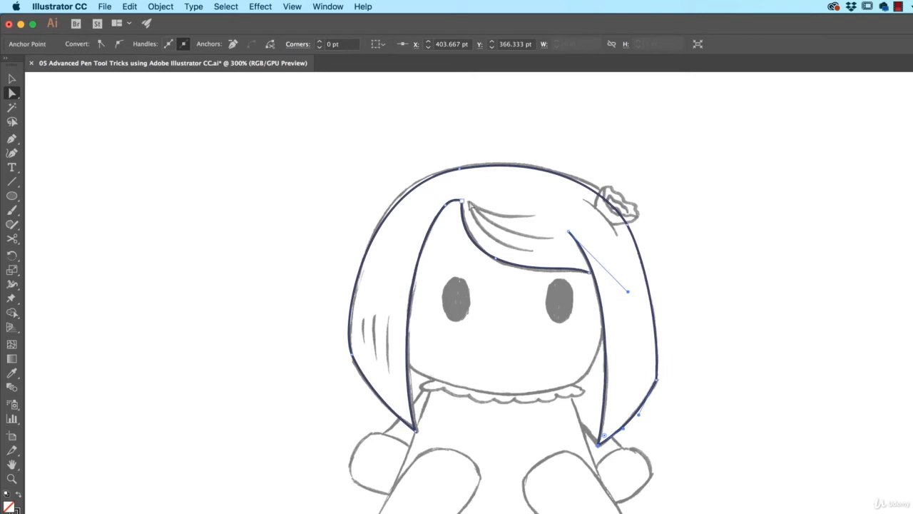
click(721, 312)
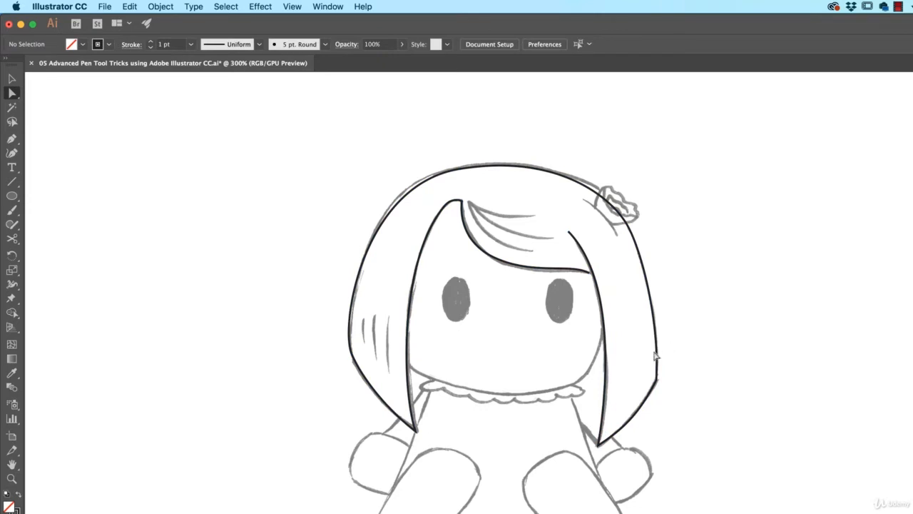
Draw a short straight Pen line for the right arm from the hair's lower edge to the top of the hand.
key(p)
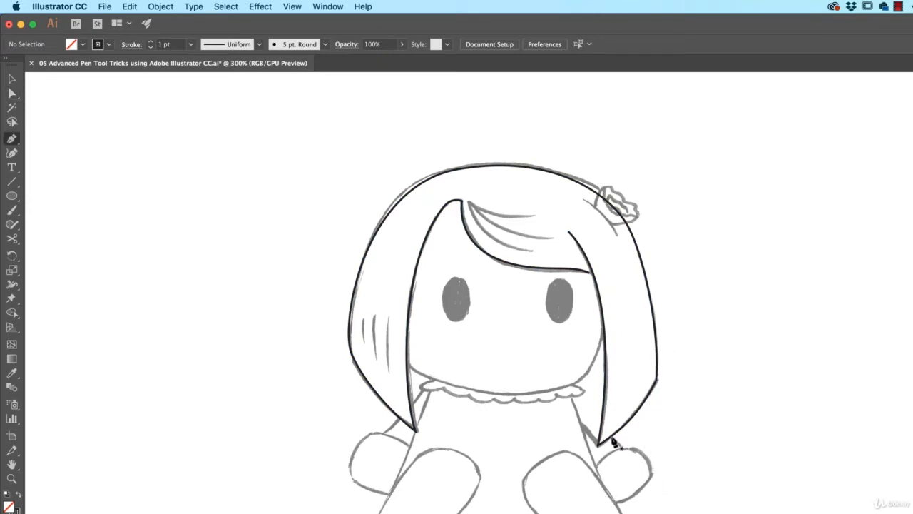
click(611, 437)
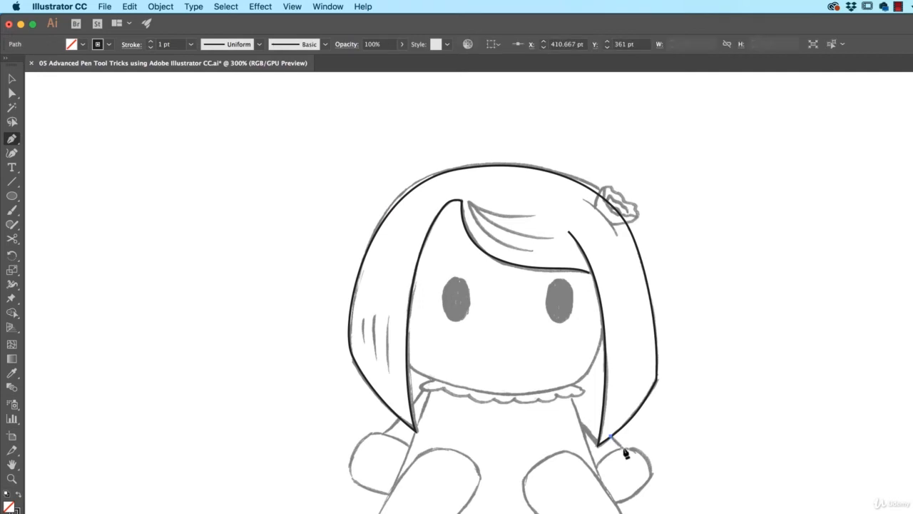
click(625, 450)
key(v)
click(706, 462)
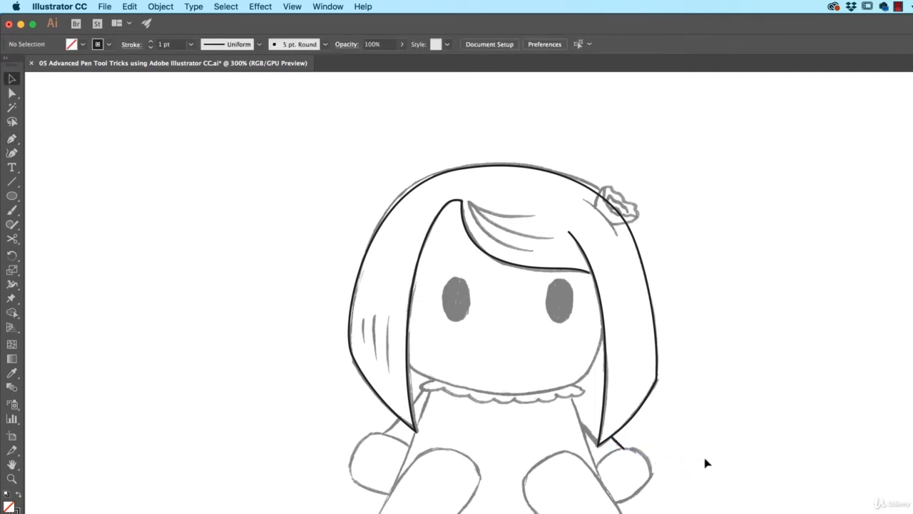
Trace the rounded right hand as a closed curved path with the Pen tool.
click(10, 141)
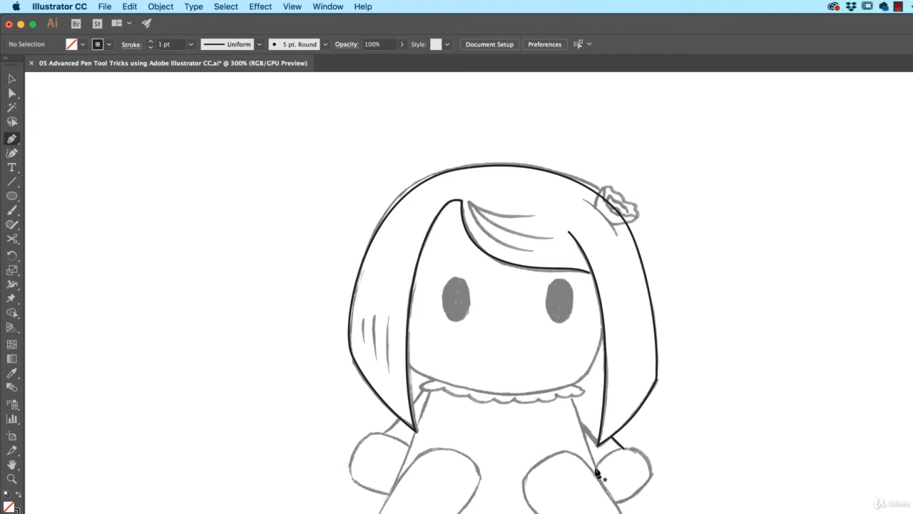
drag(606, 455, 656, 475)
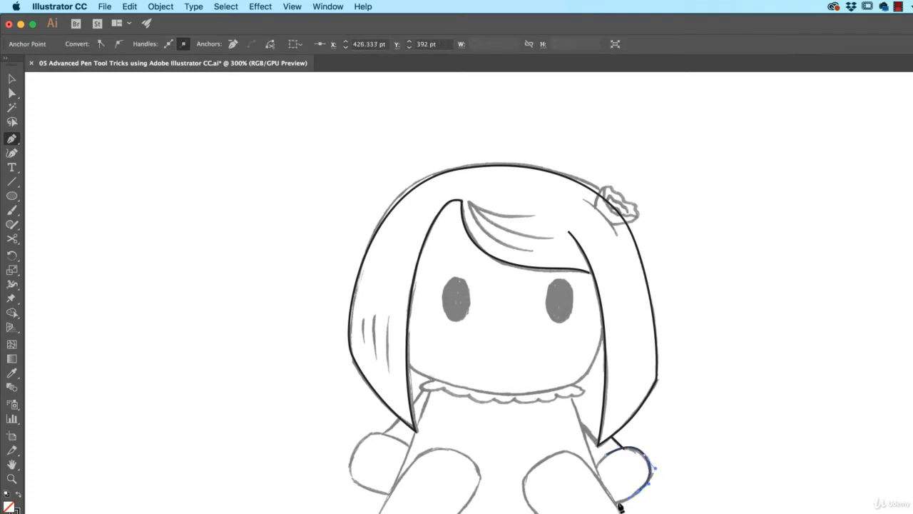
click(611, 503)
drag(607, 502, 606, 501)
click(605, 455)
drag(613, 450, 615, 448)
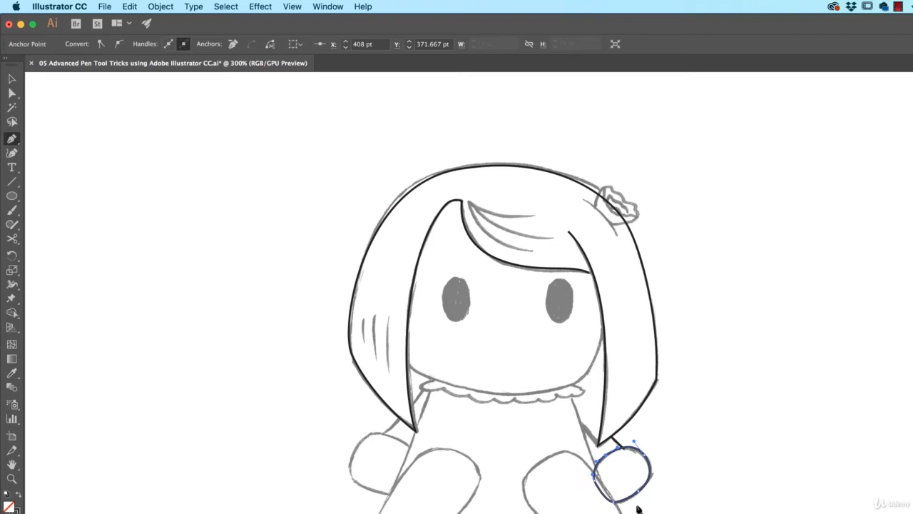
key(v)
click(671, 505)
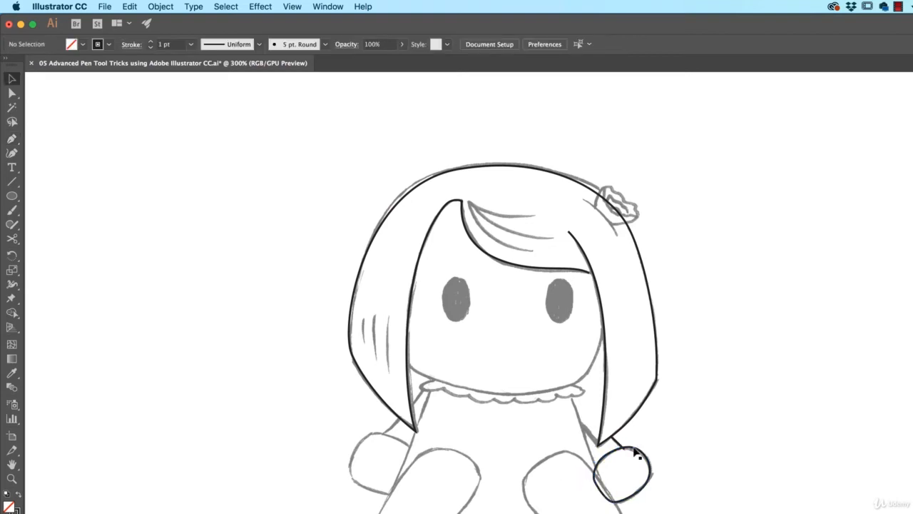
Examine the traced right hand, hair and fringe paths up close against the sketch.
key(super+plus)
key(super+plus)
key(super+plus)
drag(614, 445, 404, 216)
click(573, 387)
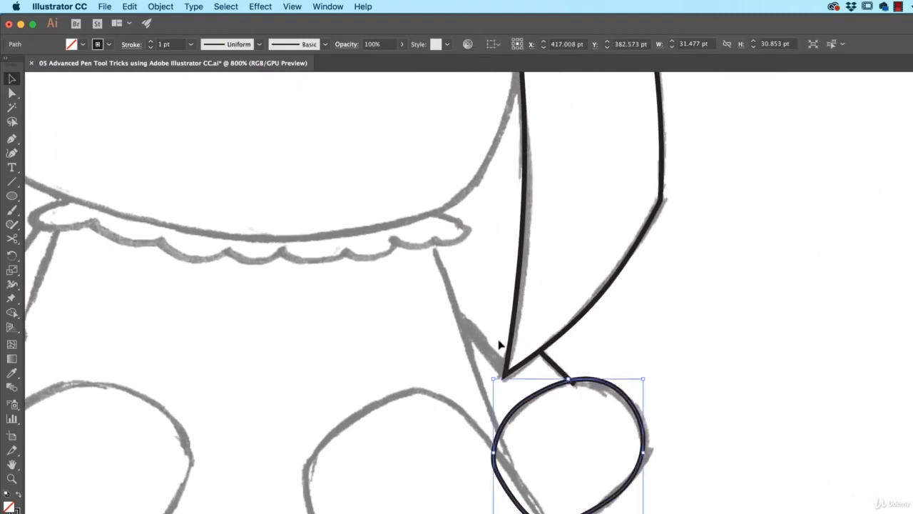
scroll(499, 373, up, 10)
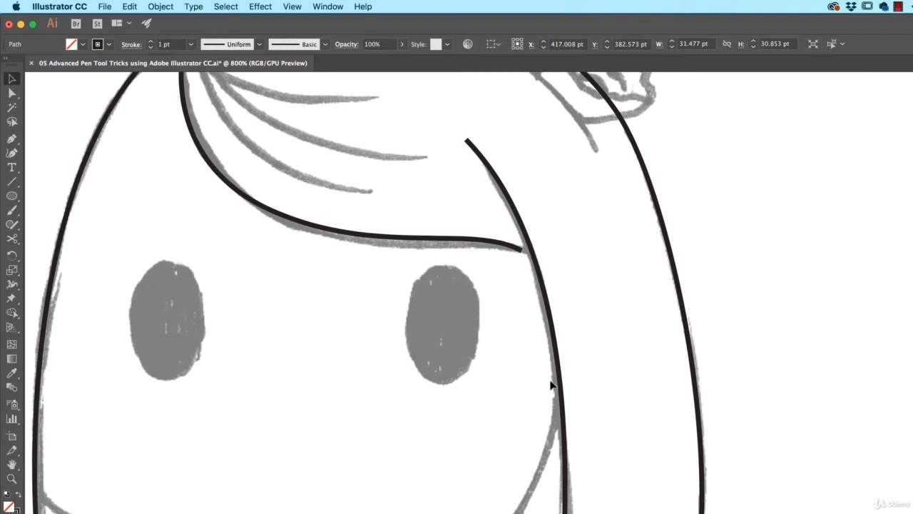
mouse_move(531, 482)
mouse_down()
mouse_move(523, 300)
mouse_move(662, 366)
mouse_up()
key(super+minus)
key(super+minus)
key(super+minus)
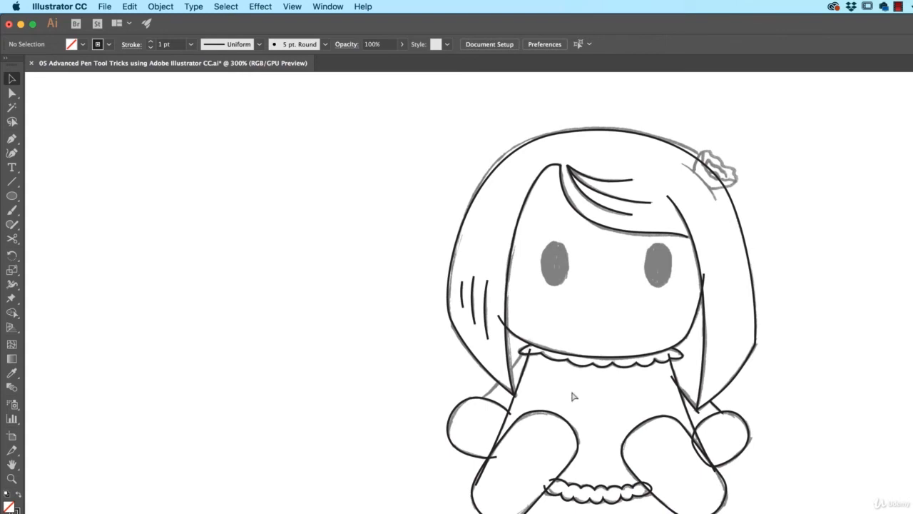
click(12, 139)
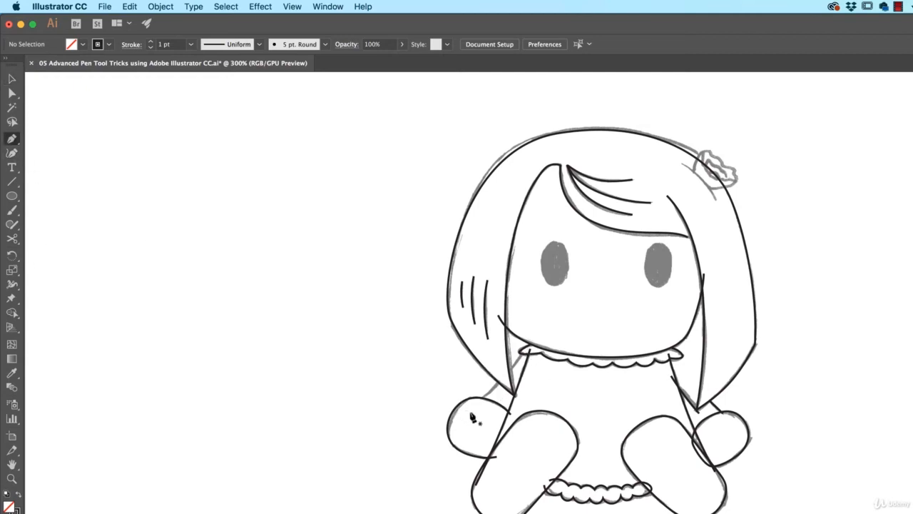
click(527, 350)
key(super+z)
click(508, 412)
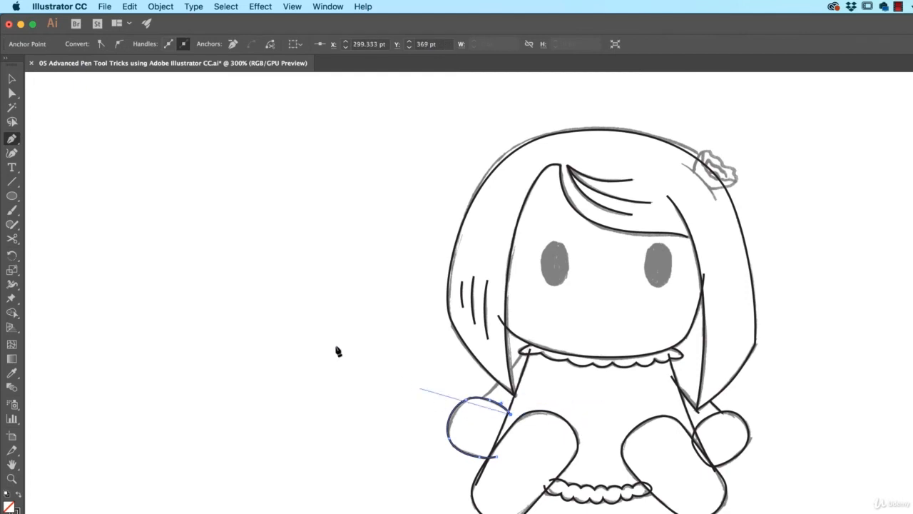
super+click(350, 409)
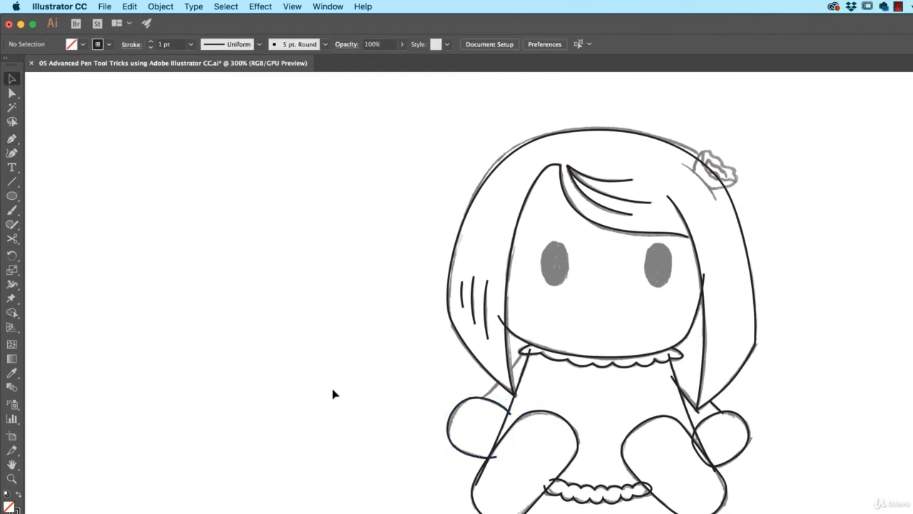
Try to trace the left arm line with the Curvature tool from the hand up to the collar.
click(12, 154)
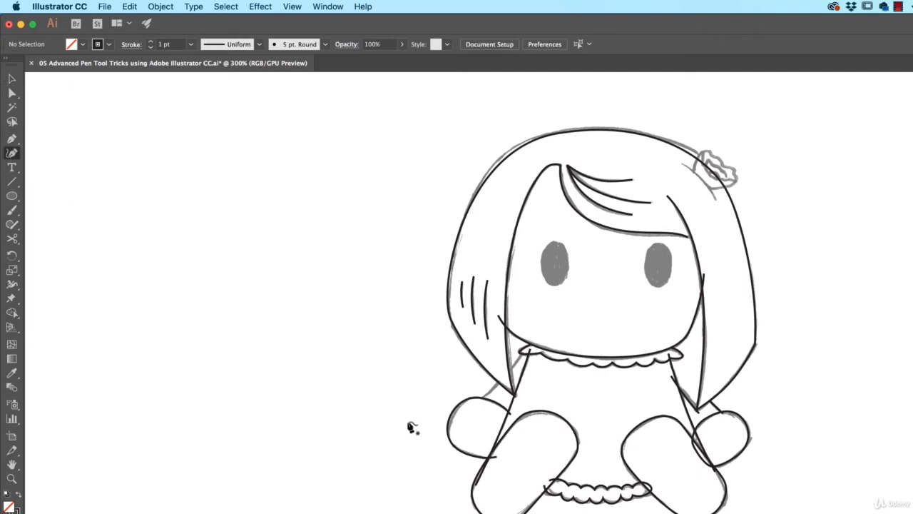
click(475, 402)
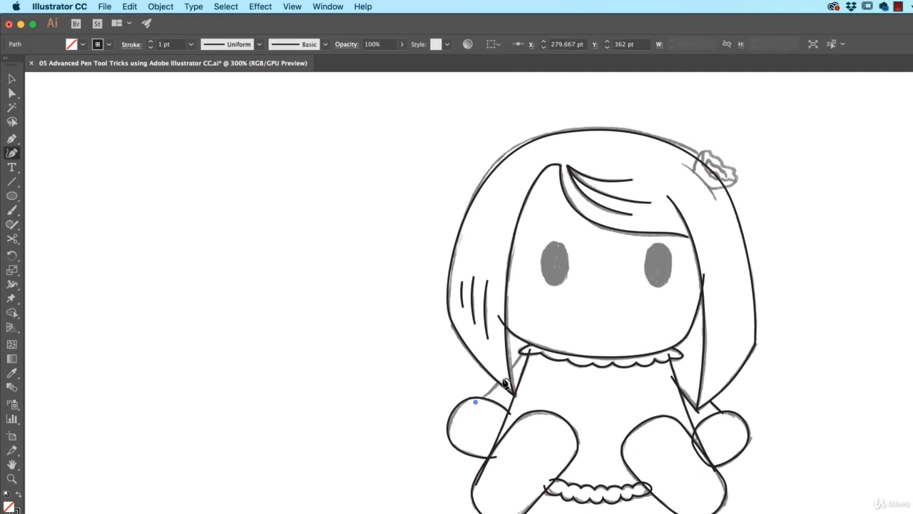
click(508, 372)
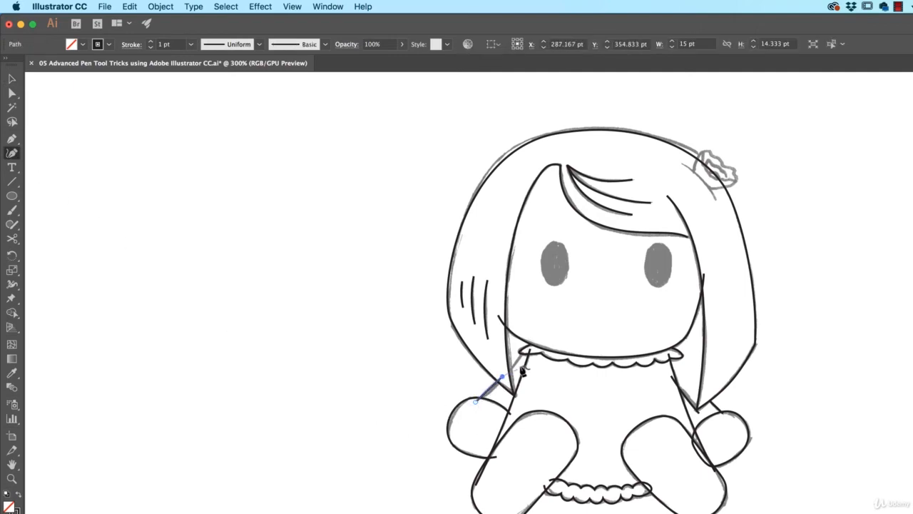
click(521, 351)
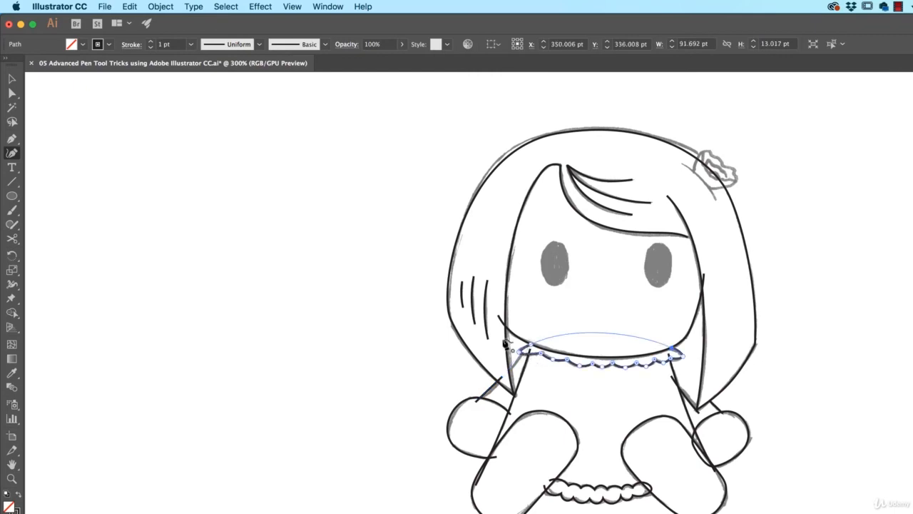
key(Escape)
click(475, 401)
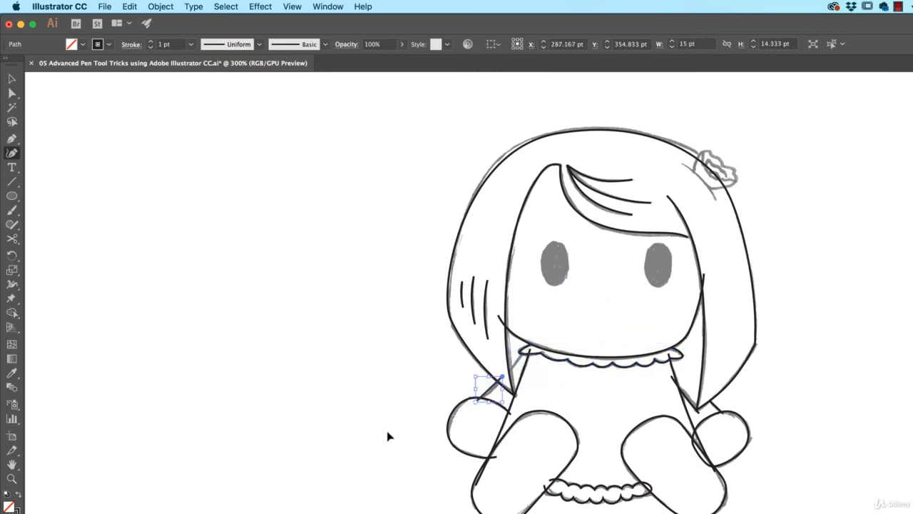
super+click(364, 442)
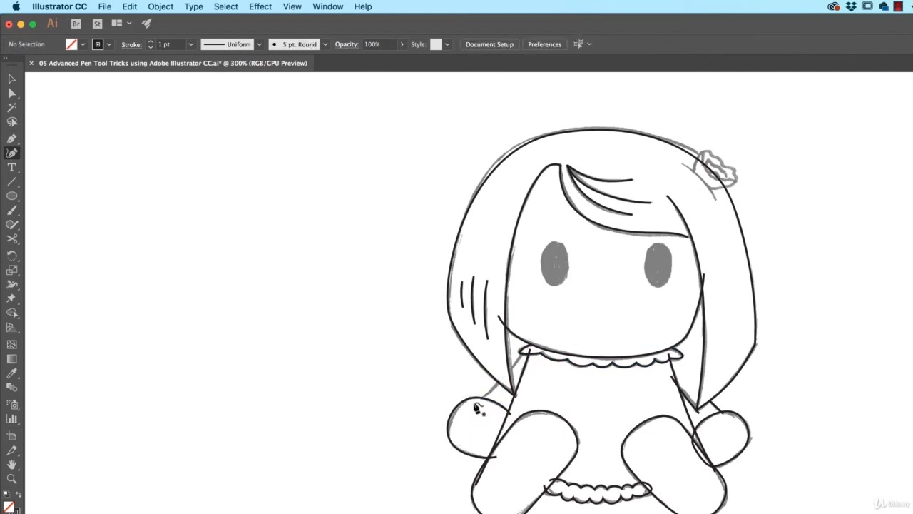
Trace the left arm line with the Curvature tool from the top of the hand across the hair, ending inside the collar's left end.
click(510, 414)
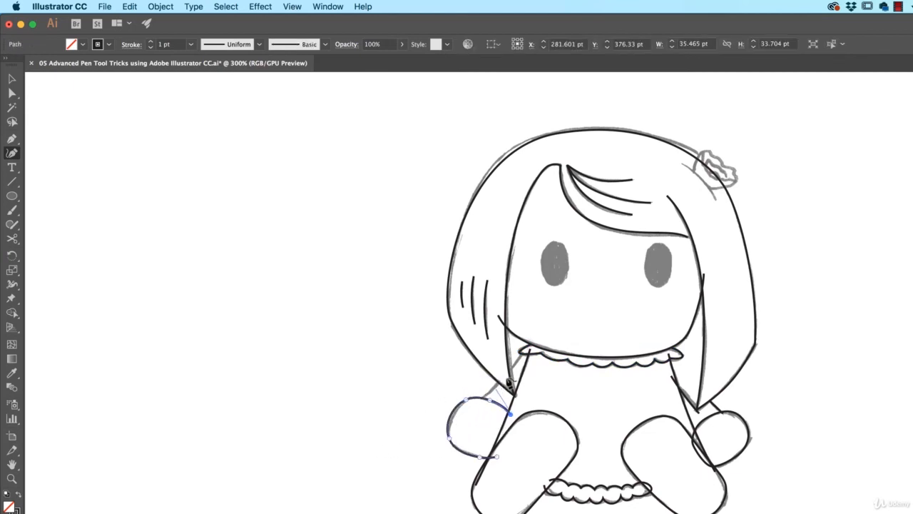
click(474, 404)
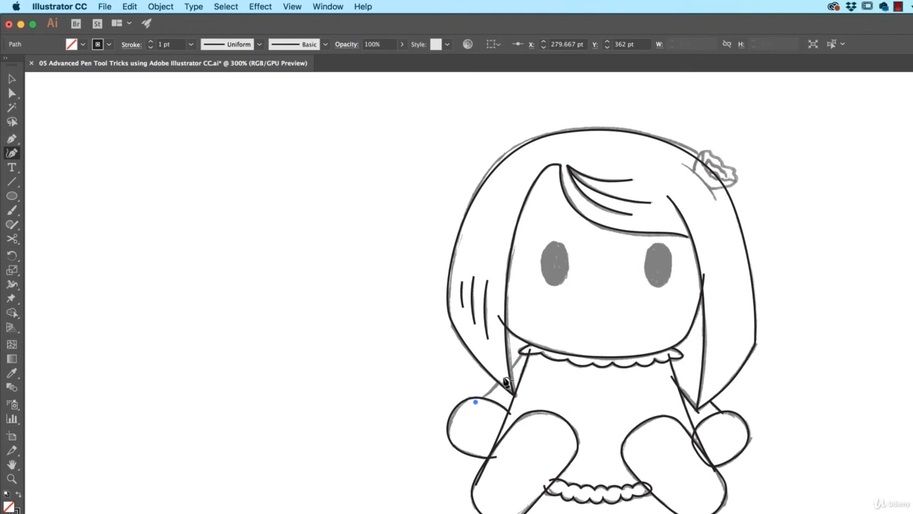
drag(506, 379, 524, 359)
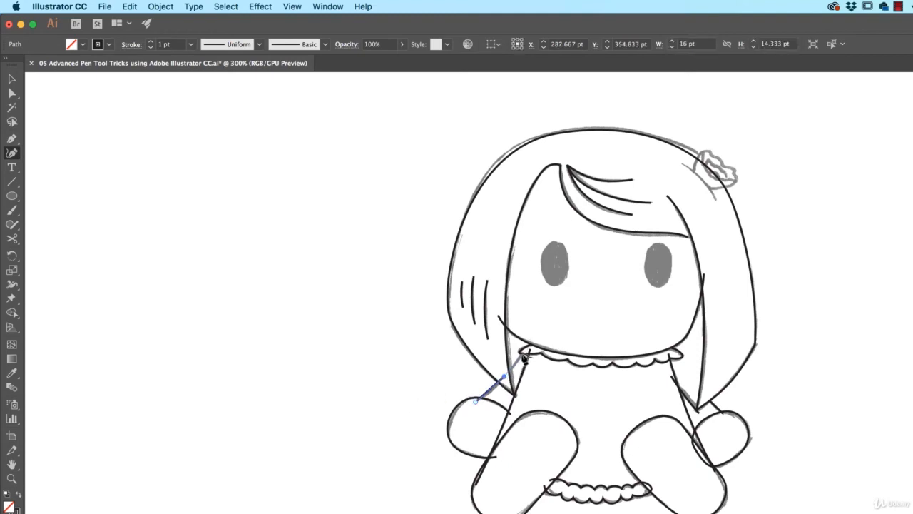
scroll(523, 358, up, 5)
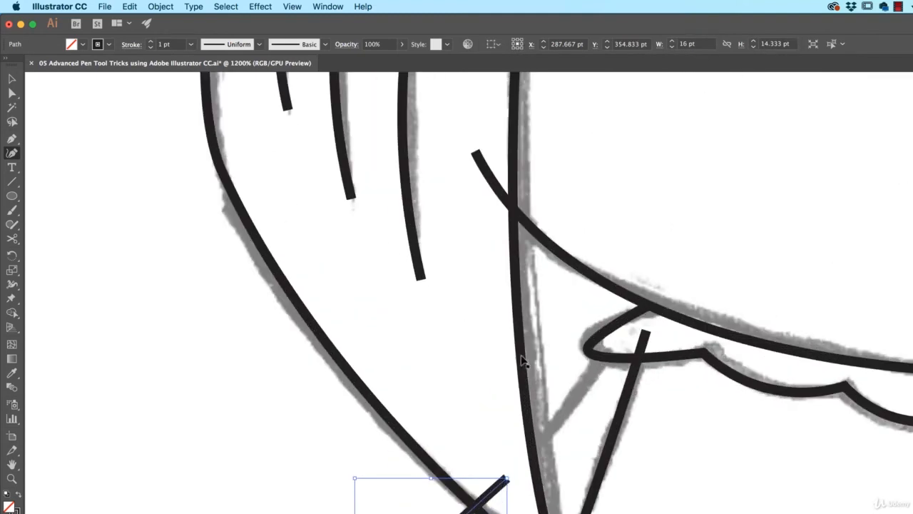
click(619, 343)
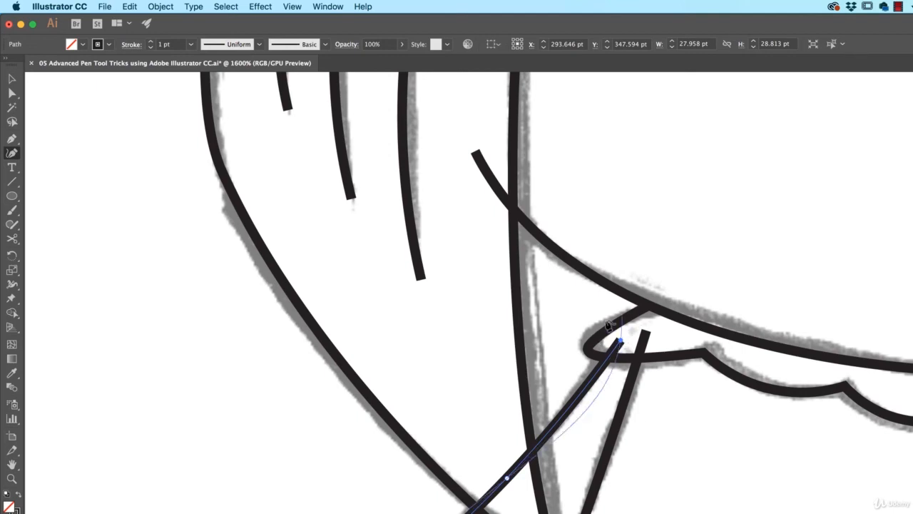
key(super+minus)
key(super+minus)
key(super+minus)
key(super+minus)
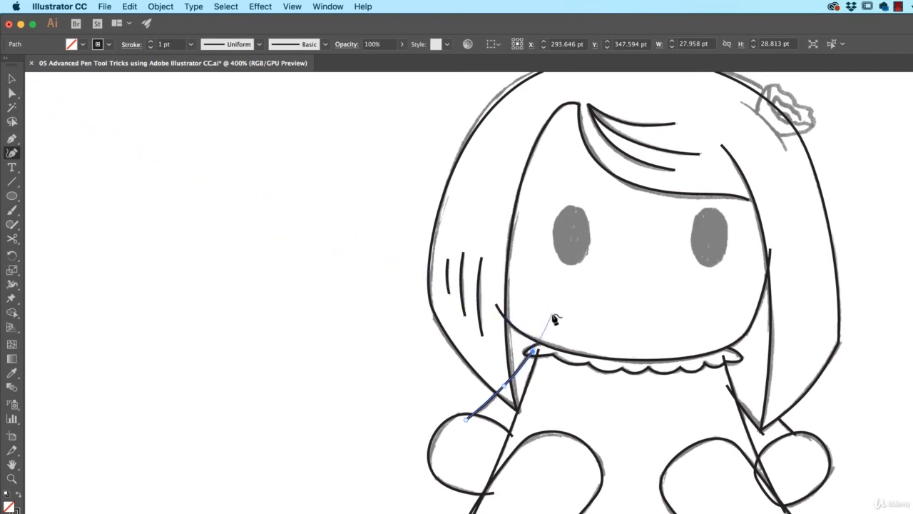
key(Escape)
super+click(386, 366)
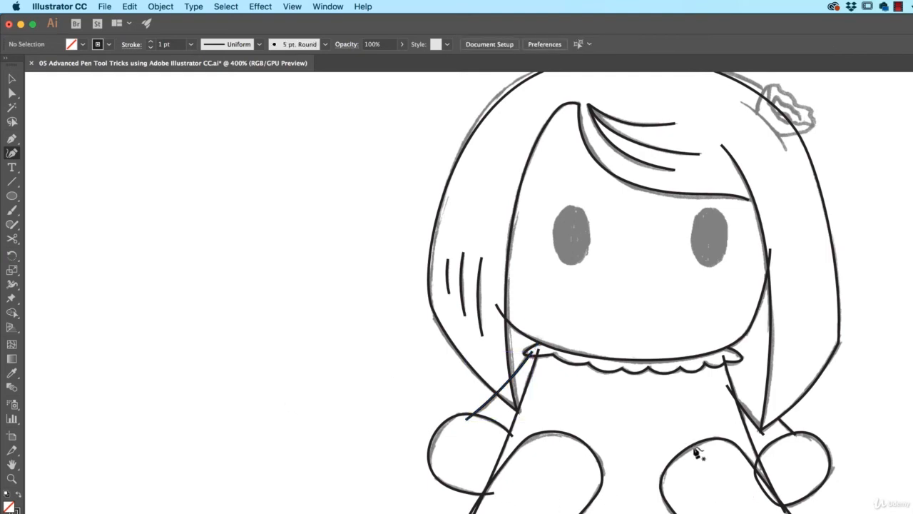
Trace the short curved hair line beneath the flower as an open path with the Curvature tool.
scroll(649, 387, up, 4)
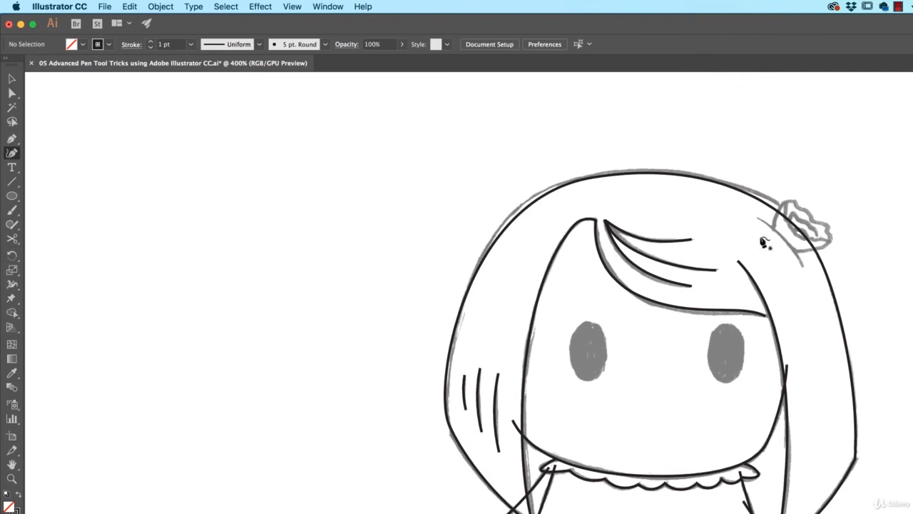
click(802, 266)
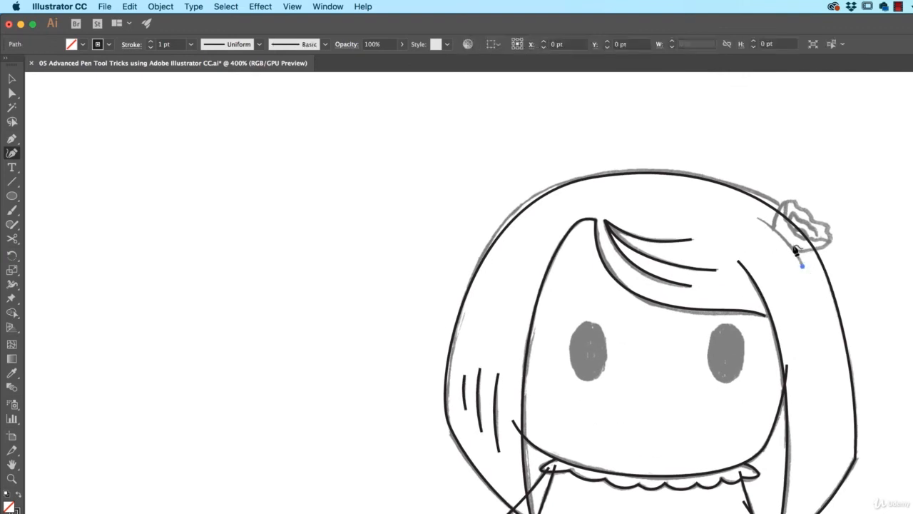
click(783, 236)
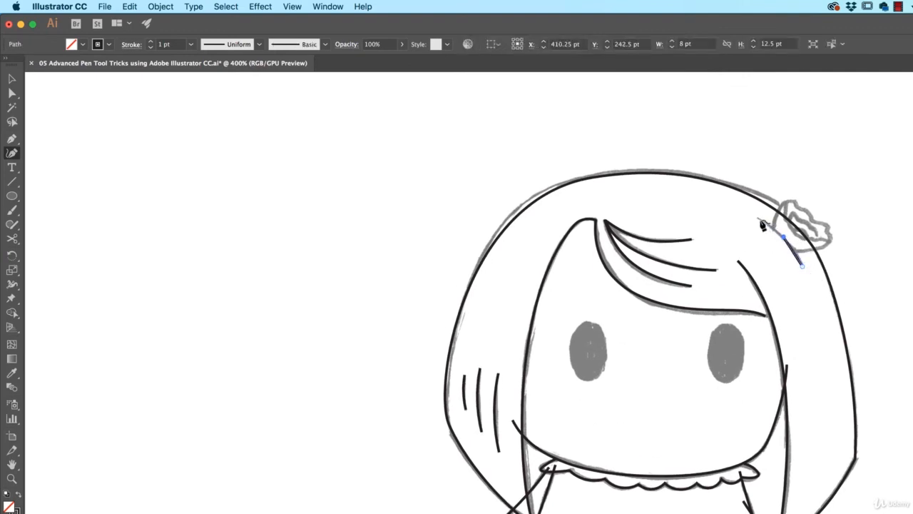
click(755, 217)
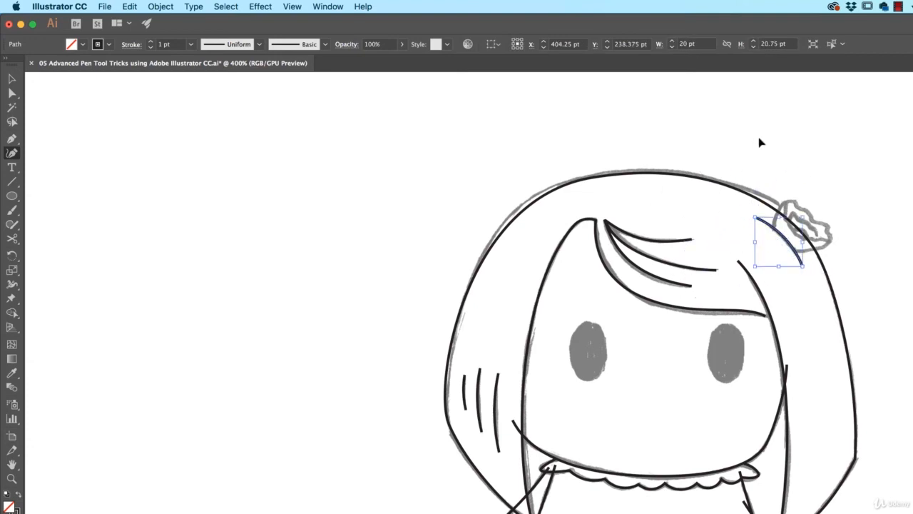
key(Escape)
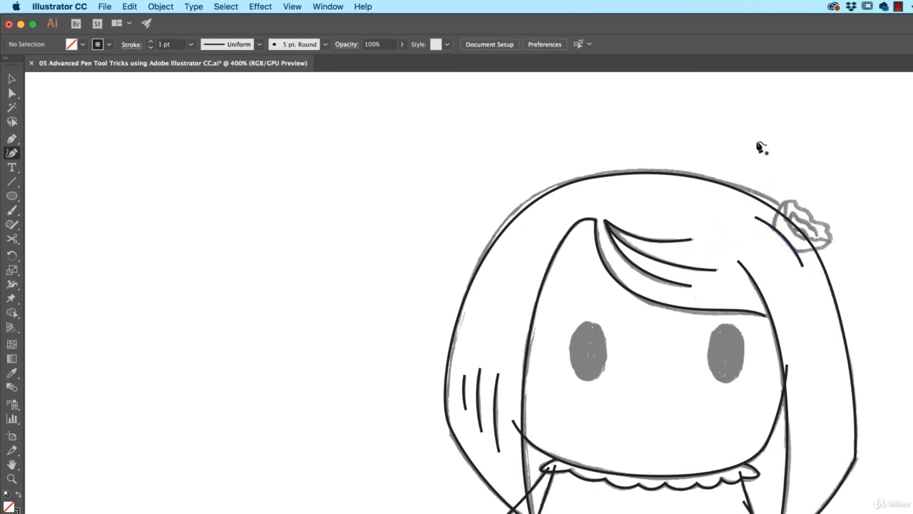
click(798, 260)
key(Escape)
Trace the flower's lower edge with the Curvature tool, starting inside the short hair line and continuing up the petal's right side.
key(super+plus)
key(super+plus)
key(super+plus)
key(space)
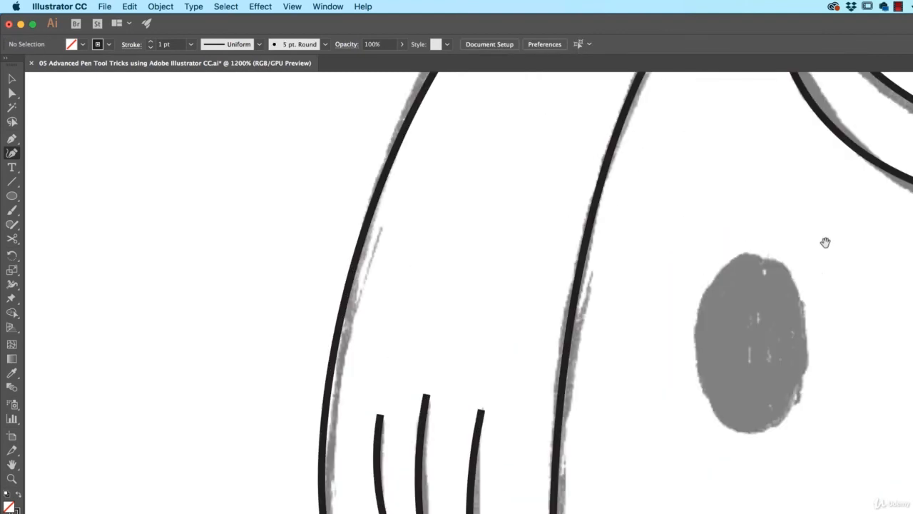
drag(826, 242, 442, 371)
drag(841, 299, 437, 444)
drag(560, 376, 483, 438)
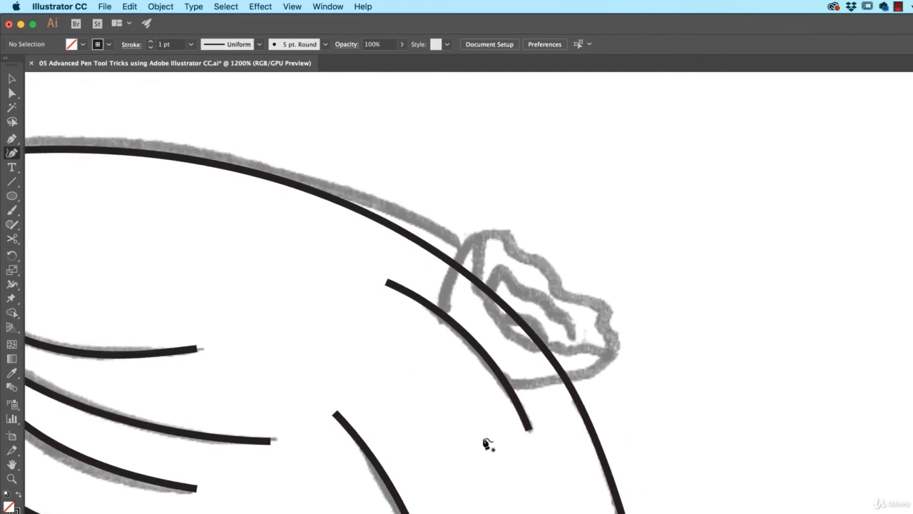
click(483, 378)
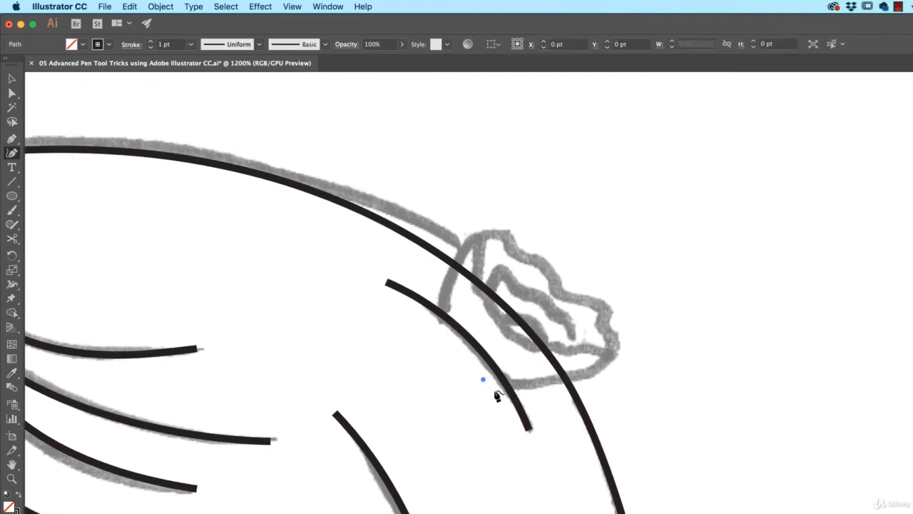
click(582, 377)
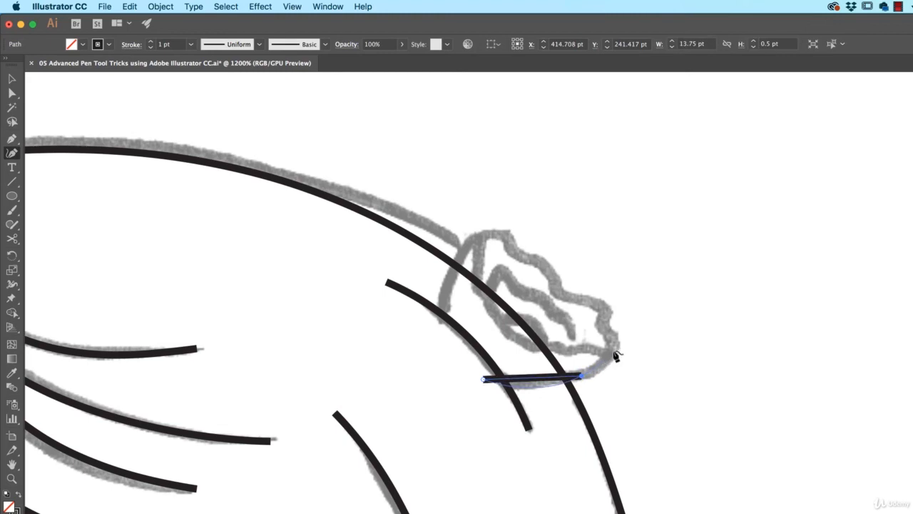
click(614, 350)
click(600, 324)
click(606, 306)
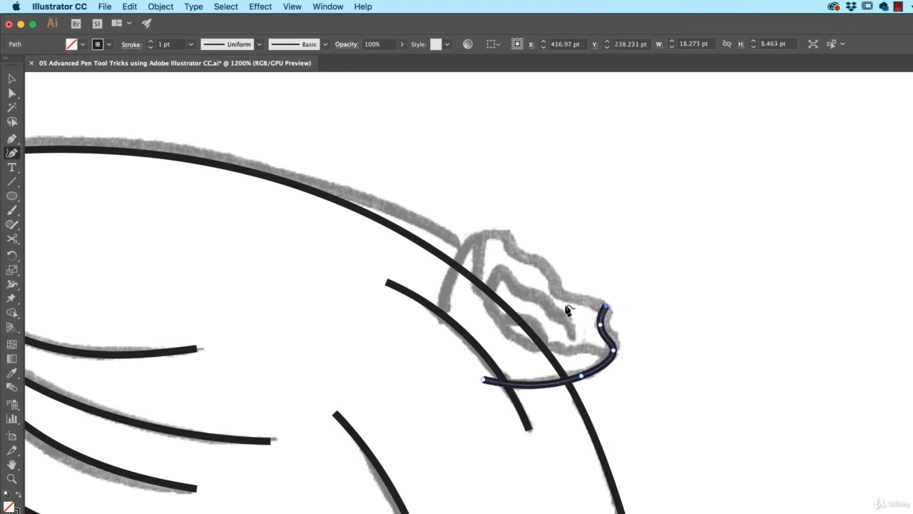
Continue the flower outline along its wavy upper edge and down the left side, ending it just past the short hair line.
click(554, 295)
click(544, 262)
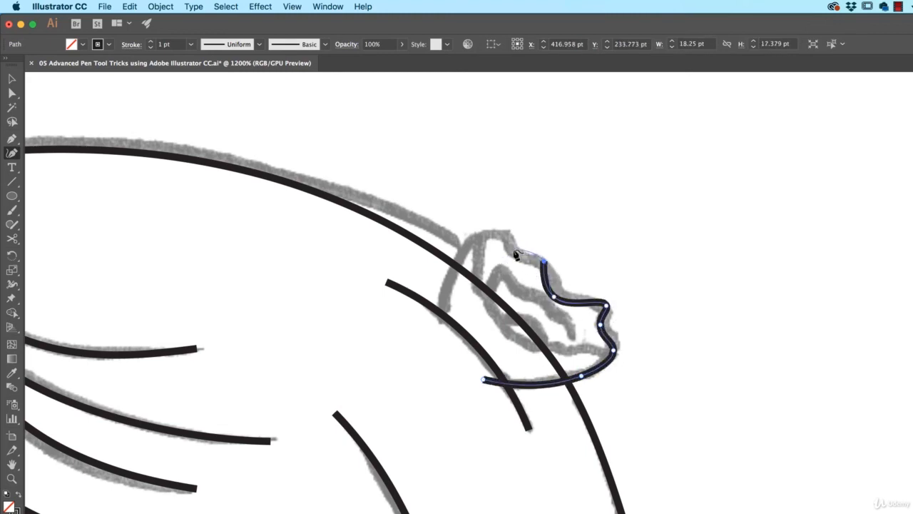
click(513, 249)
click(496, 227)
click(463, 235)
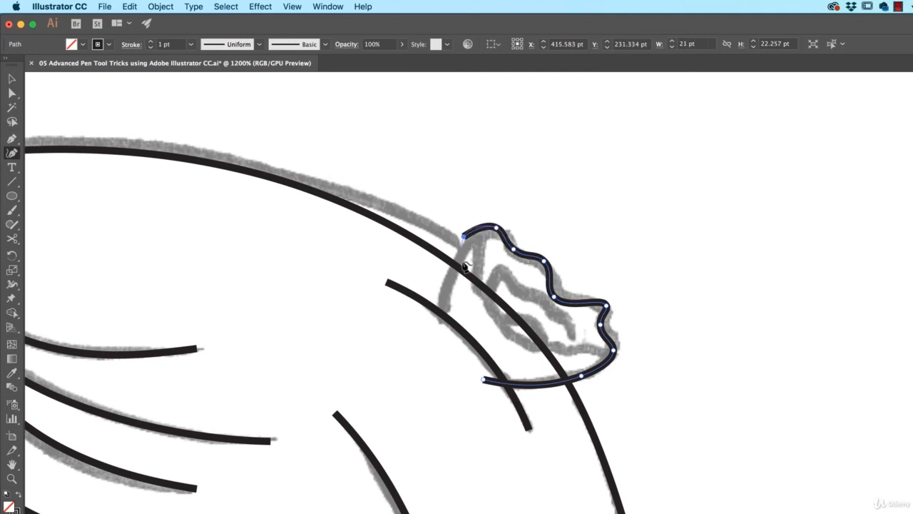
click(437, 327)
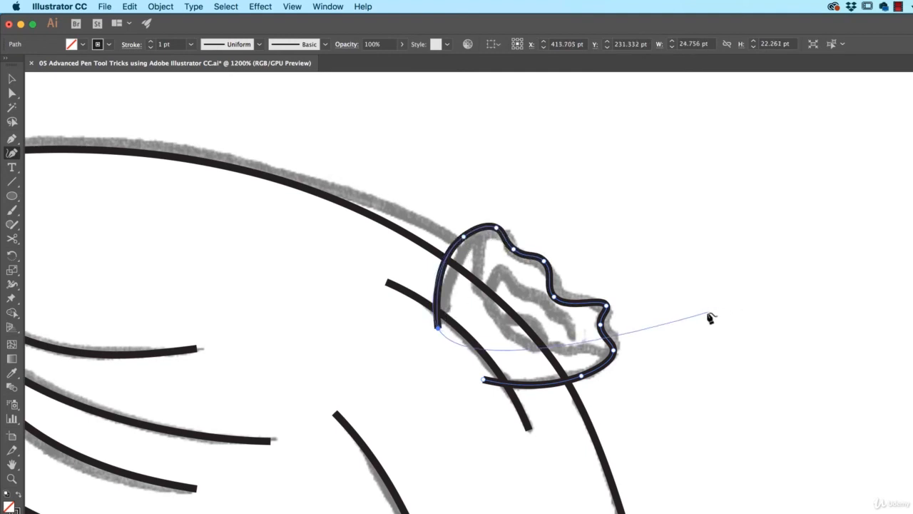
super+click(707, 314)
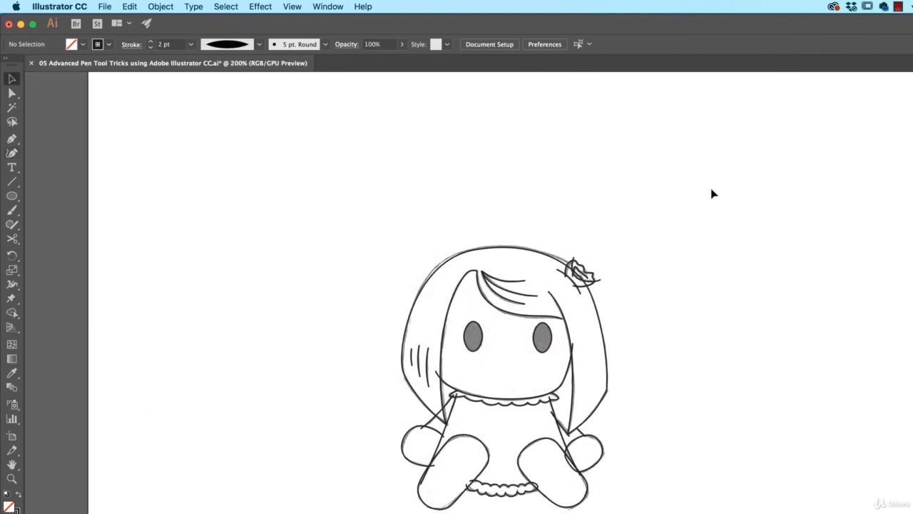
Select all the traced doll paths and place a duplicate about 221 pt to the right of the sketch.
drag(712, 190, 296, 513)
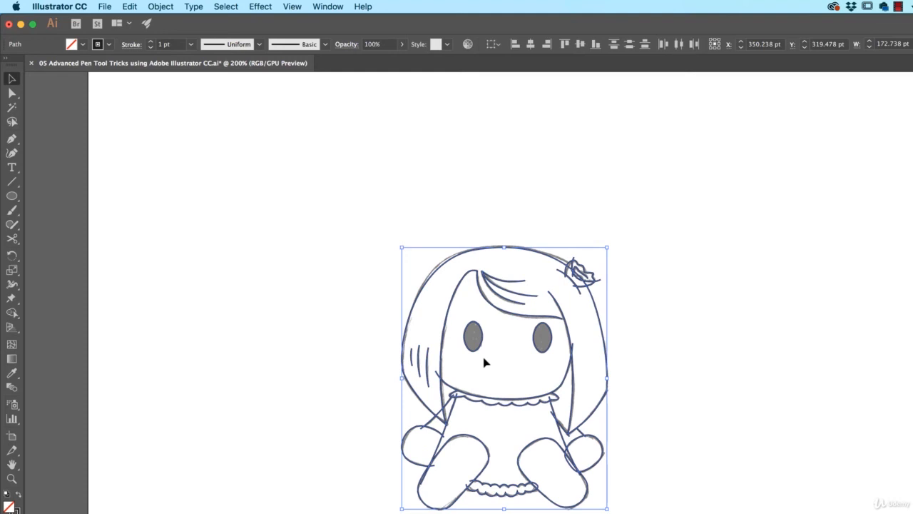
click(637, 368)
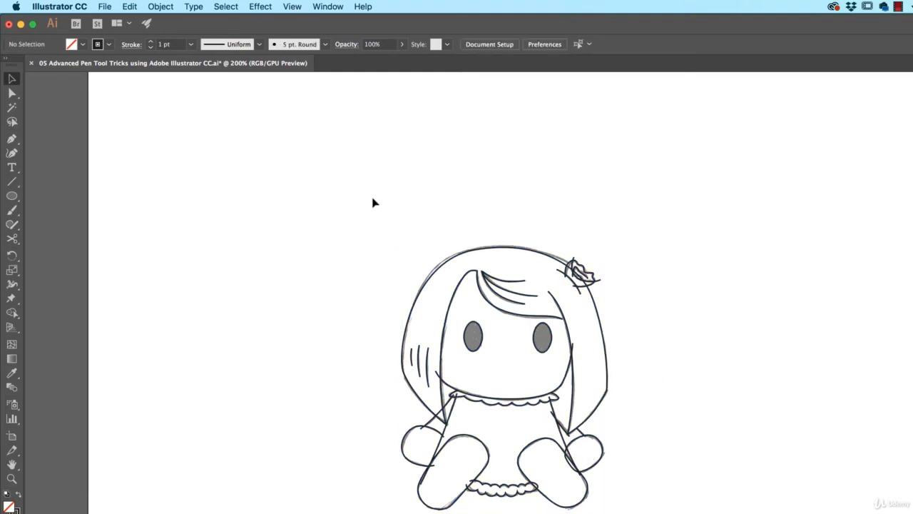
drag(329, 196, 682, 513)
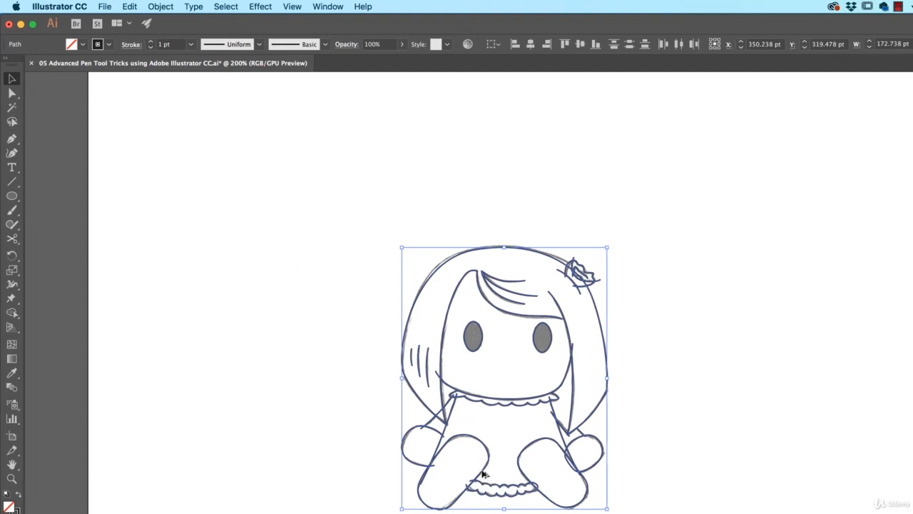
drag(482, 473, 744, 473)
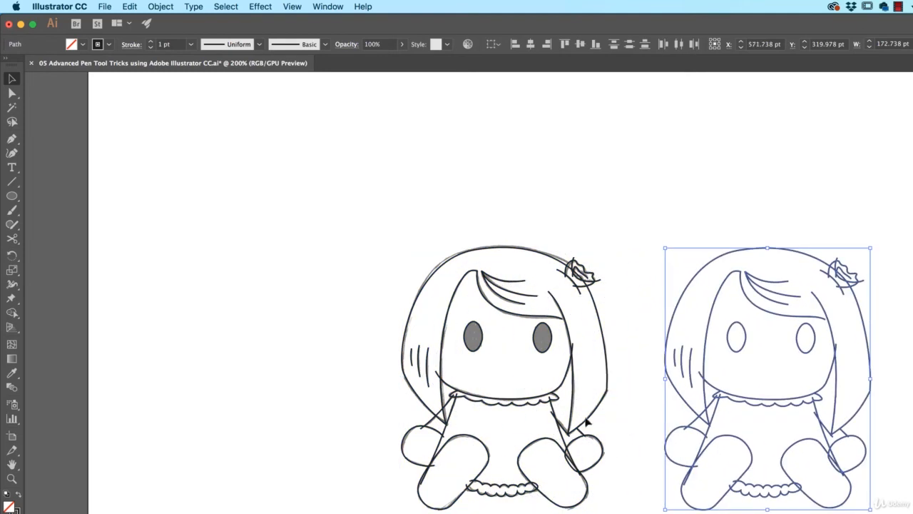
Give the duplicated doll's strokes the width profile tapered at both ends and a 3 pt weight, leaving nothing selected.
scroll(589, 423, right, 5)
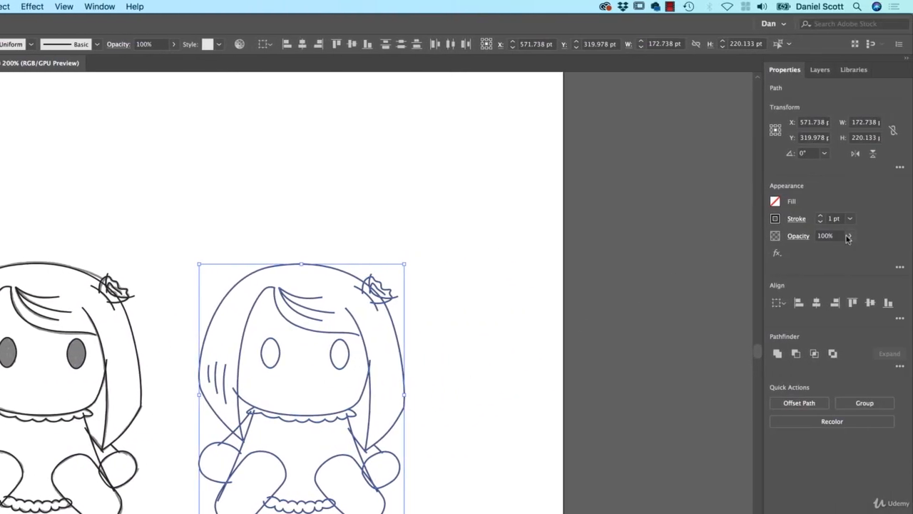
click(794, 219)
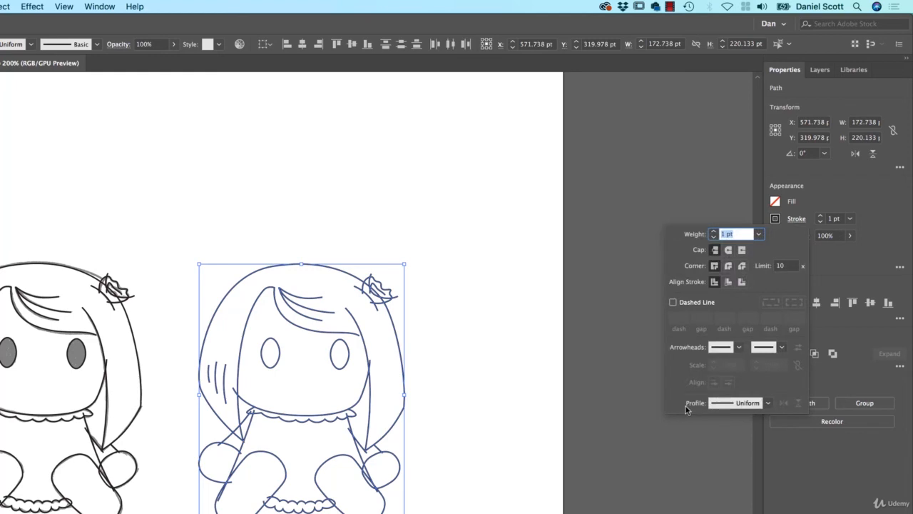
click(766, 402)
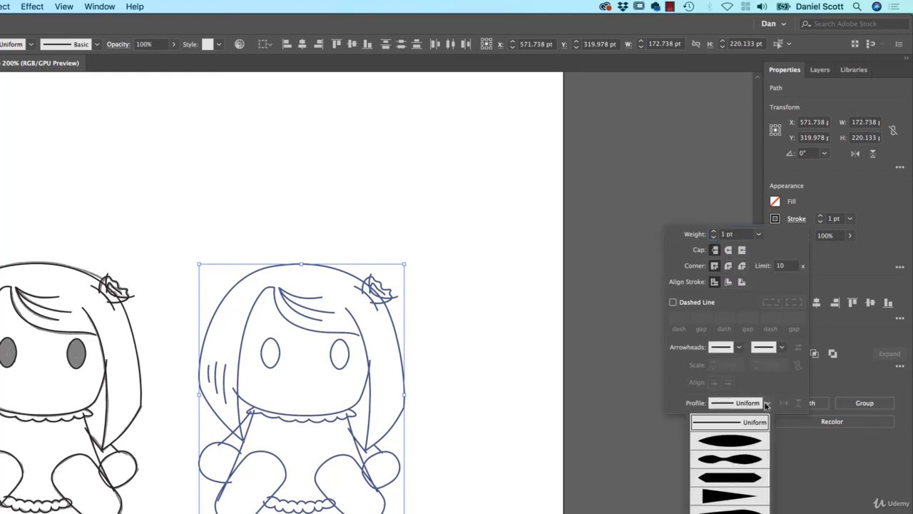
click(724, 445)
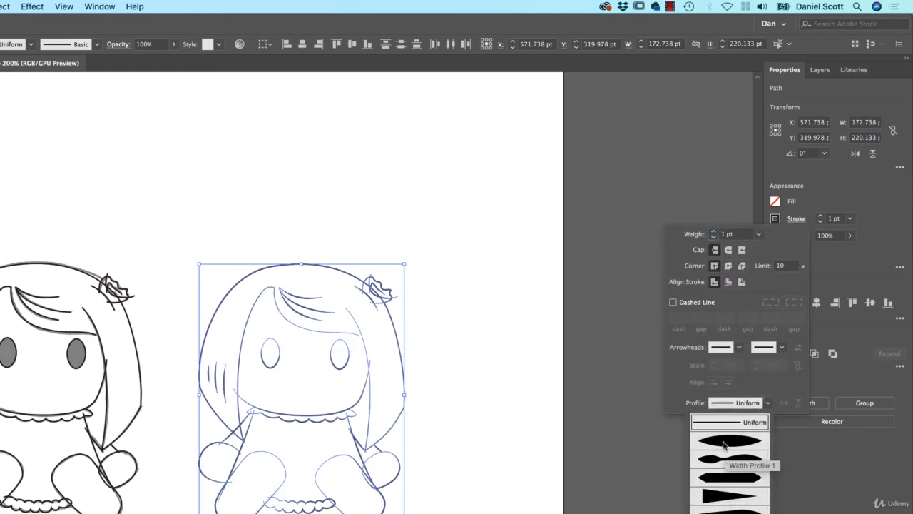
click(714, 233)
click(714, 233)
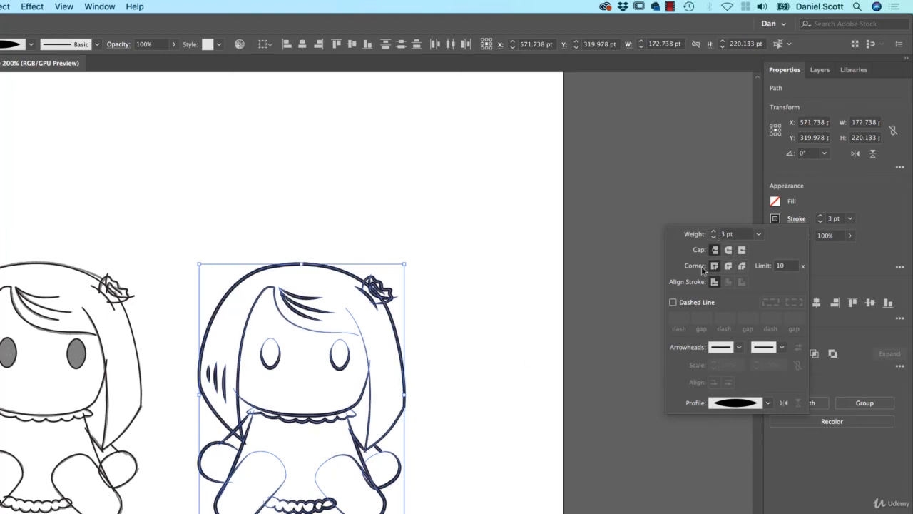
click(443, 385)
click(469, 417)
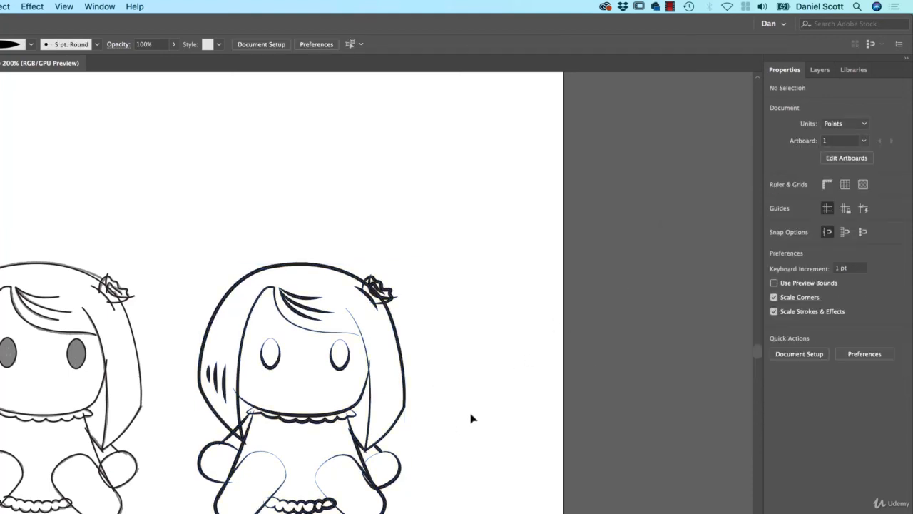